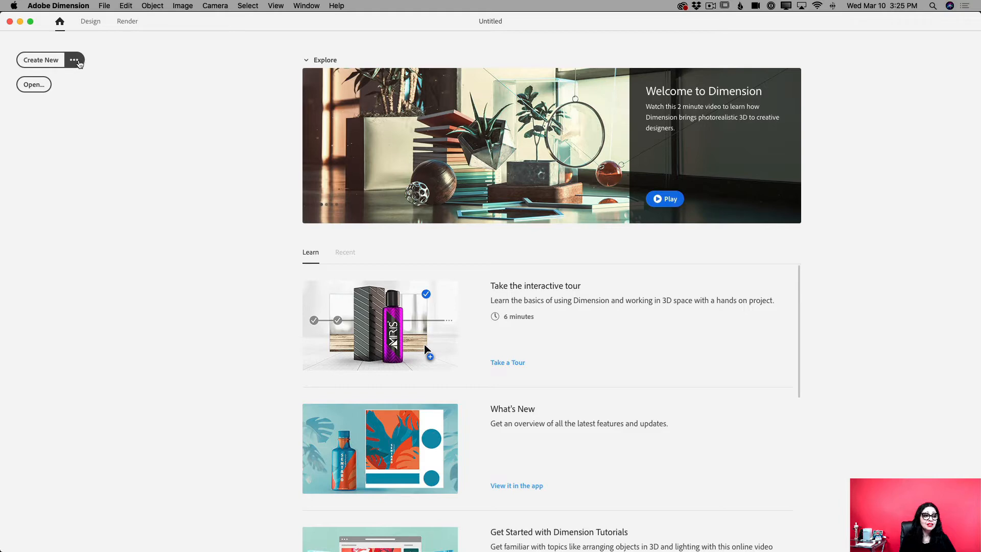
Create a new default document with a 6,017 × 4,017 px canvas, 300 pixels/inch resolution and centimeters as scene units
{"action": "left_click", "coordinate": [77, 62]}
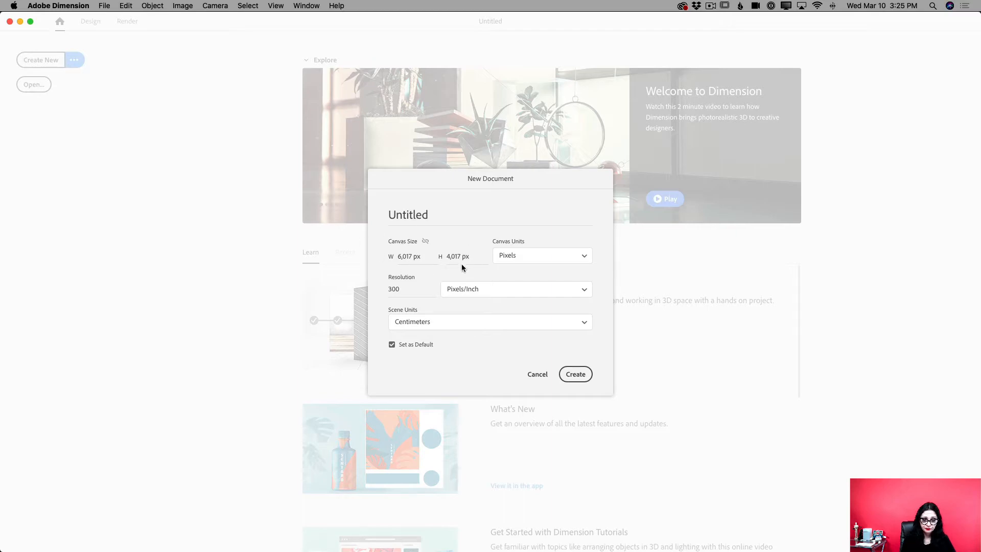
{"action": "left_click", "coordinate": [576, 375]}
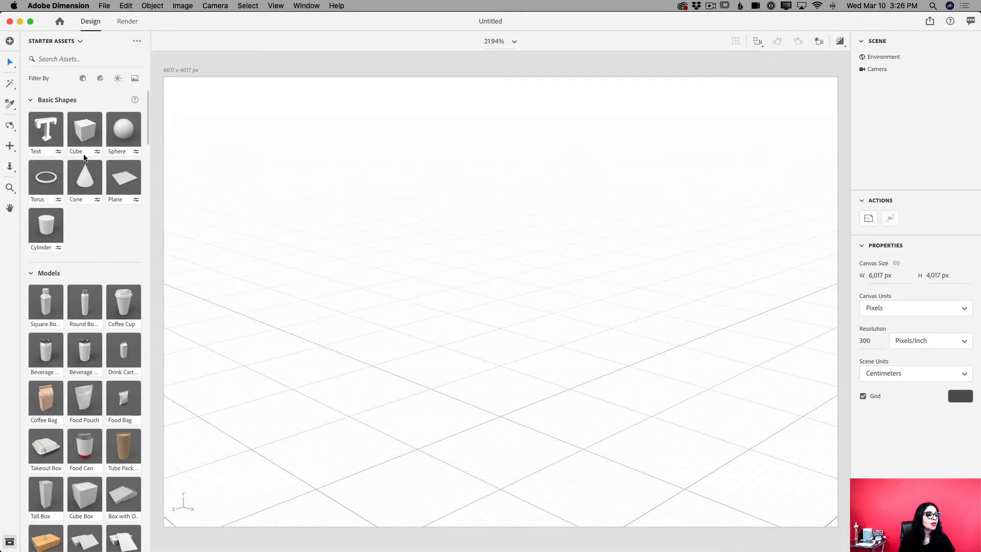
Lower the scene's horizon line with the Horizon Tool to slightly above the middle of the canvas
{"action": "left_click", "coordinate": [8, 128]}
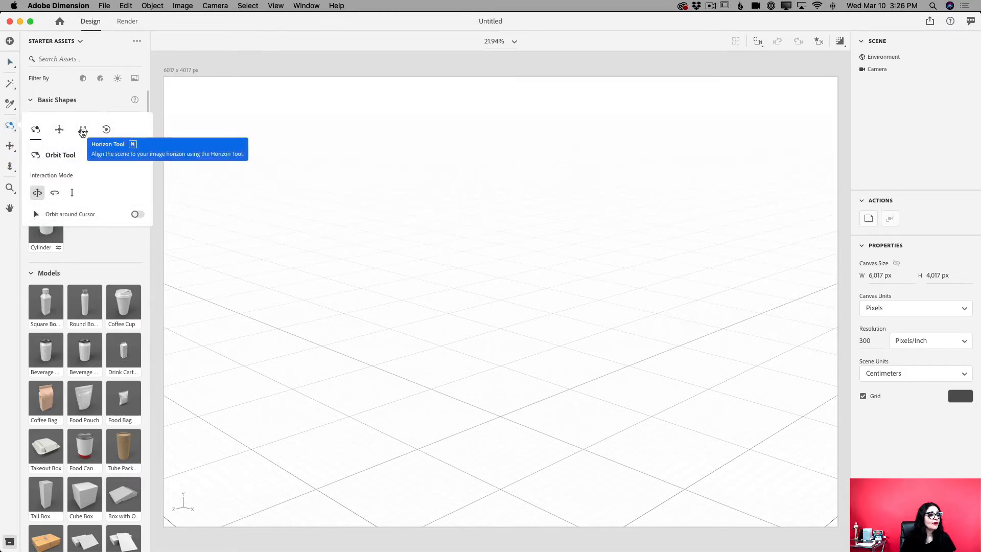
{"action": "left_click", "coordinate": [82, 132]}
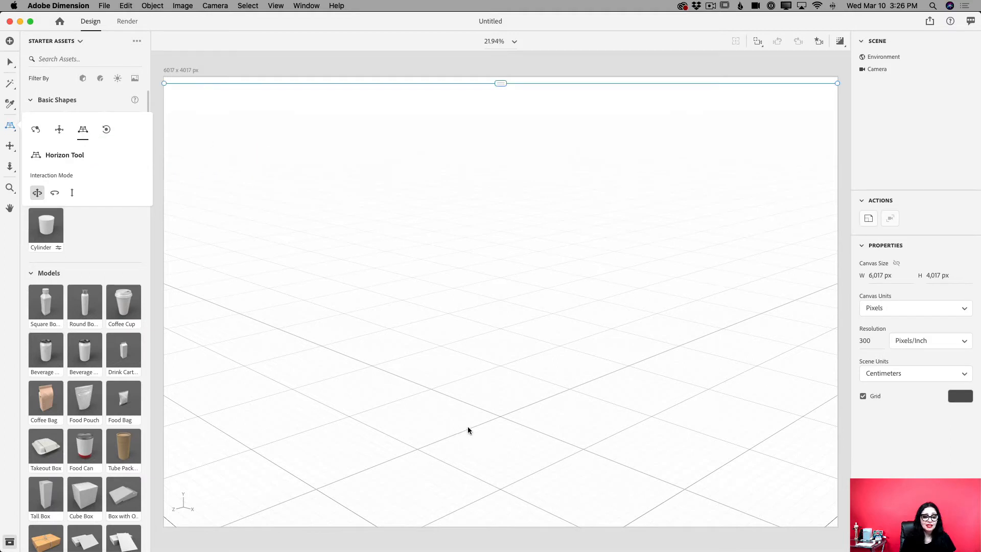
{"action": "left_click_drag", "start_coordinate": [500, 427], "coordinate": [505, 303]}
{"action": "left_click_drag", "start_coordinate": [501, 83], "coordinate": [500, 259]}
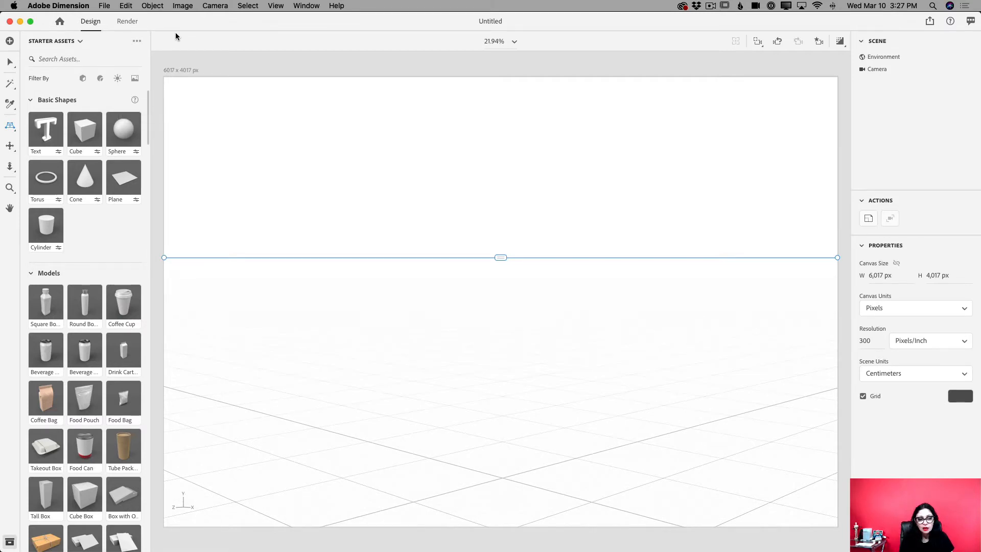
{"action": "left_click", "coordinate": [9, 63]}
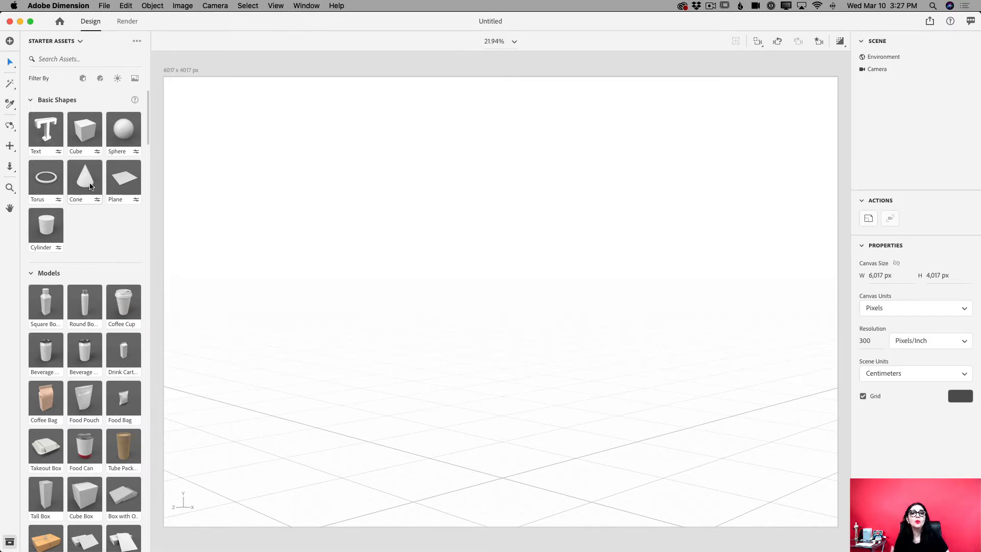
Filter the starter assets by images and apply Horizontal Gradient as the scene background
{"action": "left_click", "coordinate": [135, 80]}
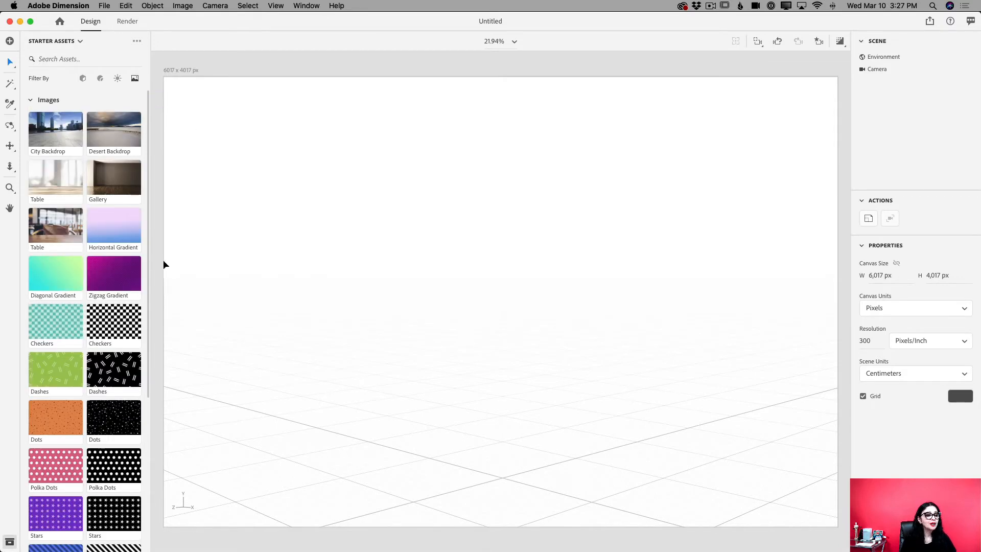
{"action": "left_click", "coordinate": [112, 223]}
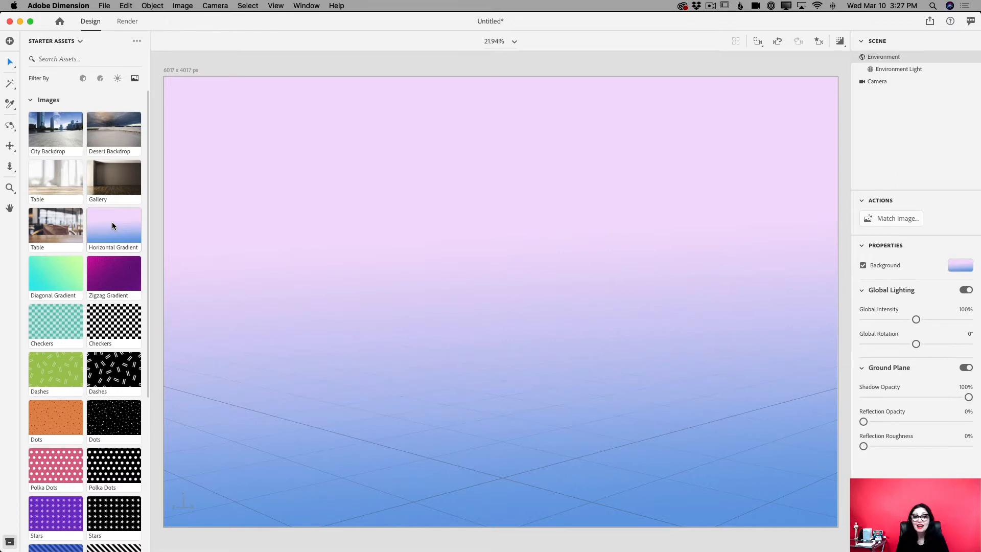
Filter the starter assets by models, and switch the asset source to Libraries
{"action": "left_click", "coordinate": [84, 78]}
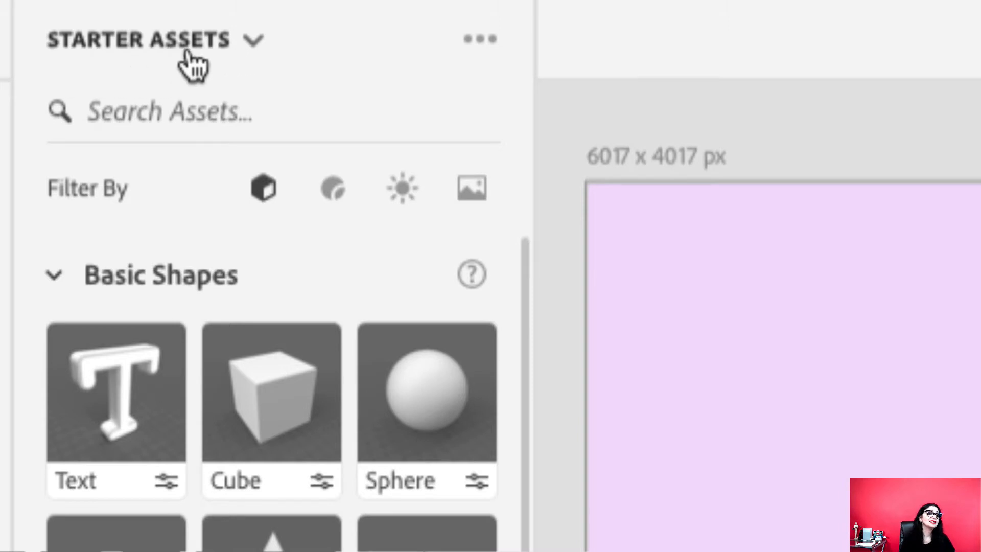
{"action": "left_click", "coordinate": [254, 40]}
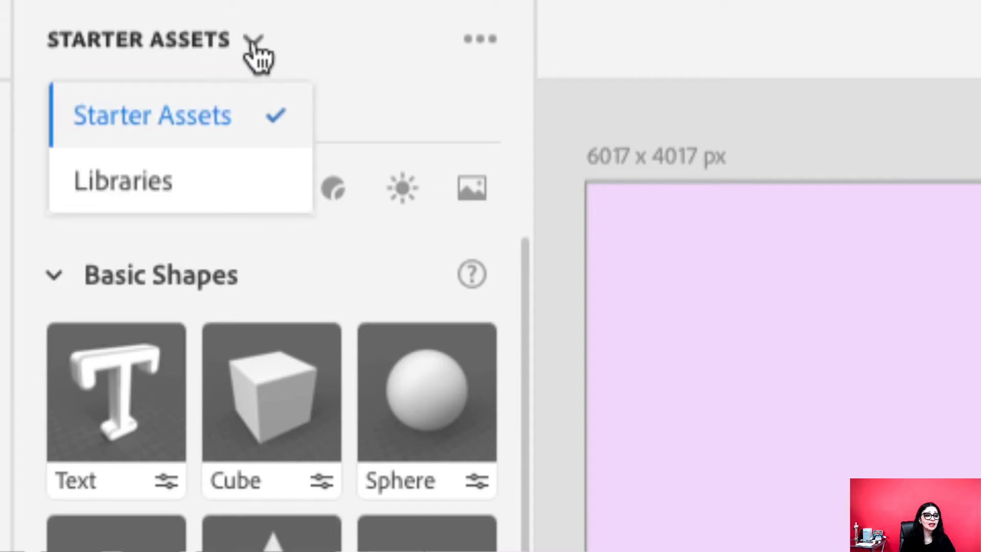
{"action": "left_click", "coordinate": [164, 197]}
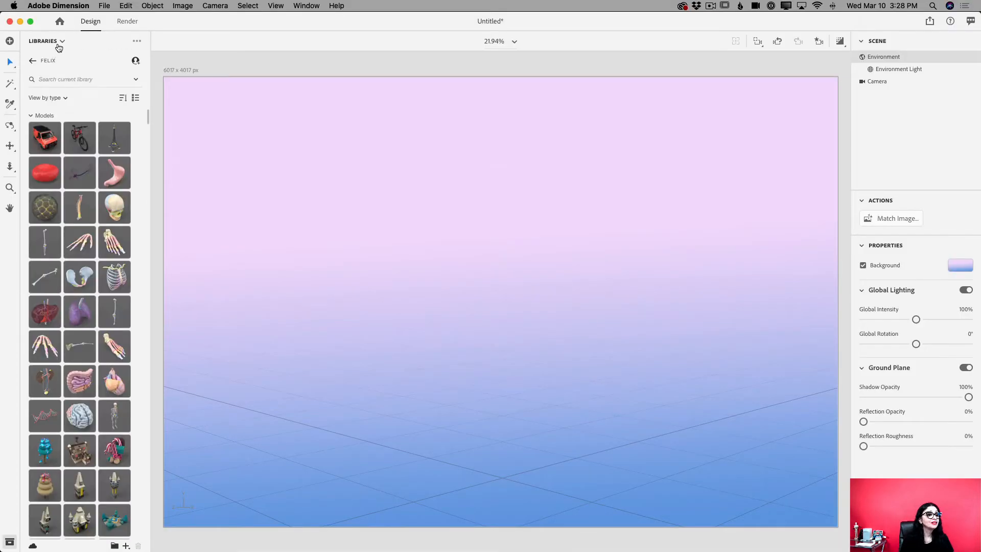
Look through the 3D models stored in the FELIX library
{"action": "mouse_move", "coordinate": [77, 143]}
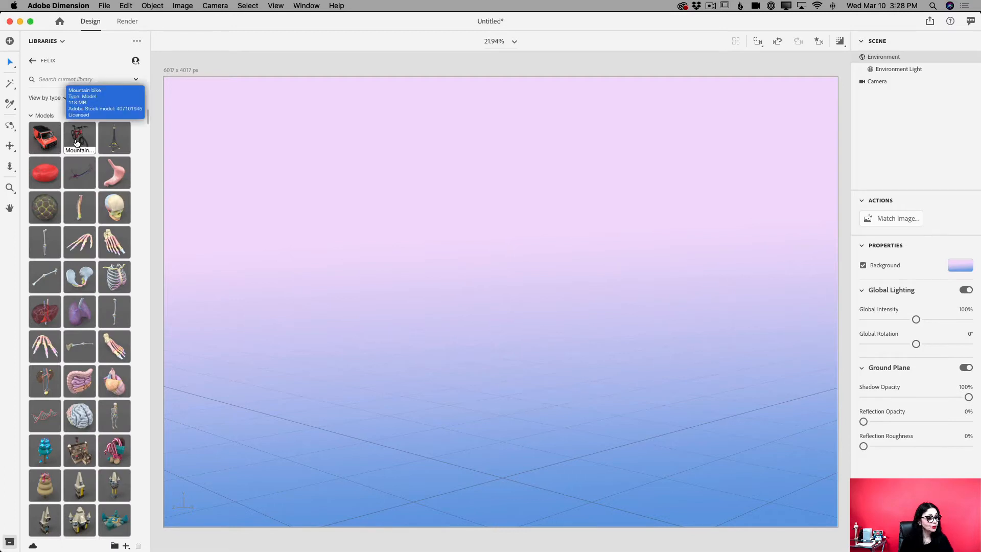
{"action": "scroll", "coordinate": [72, 127], "scroll_direction": "down", "scroll_amount": 1}
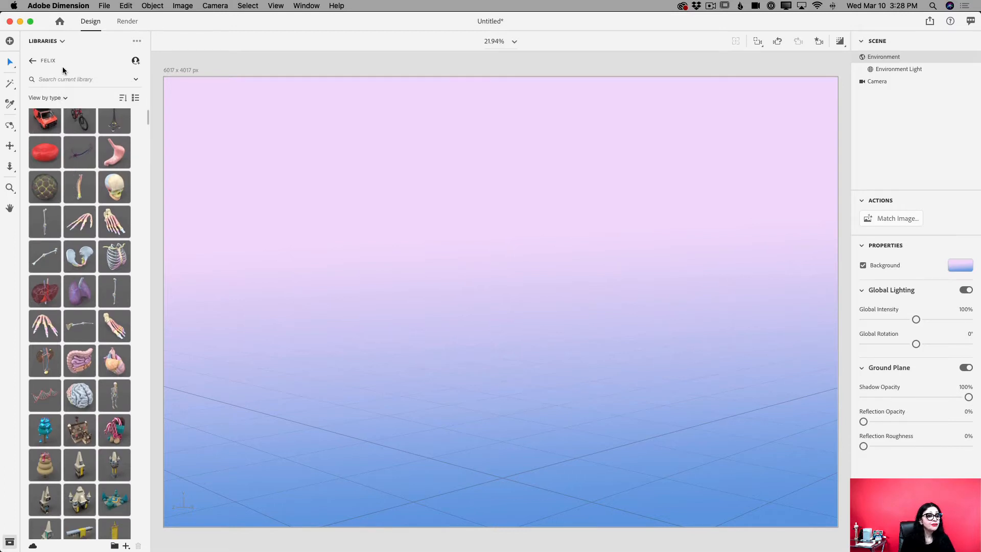
{"action": "scroll", "coordinate": [86, 264], "scroll_direction": "down", "scroll_amount": 5}
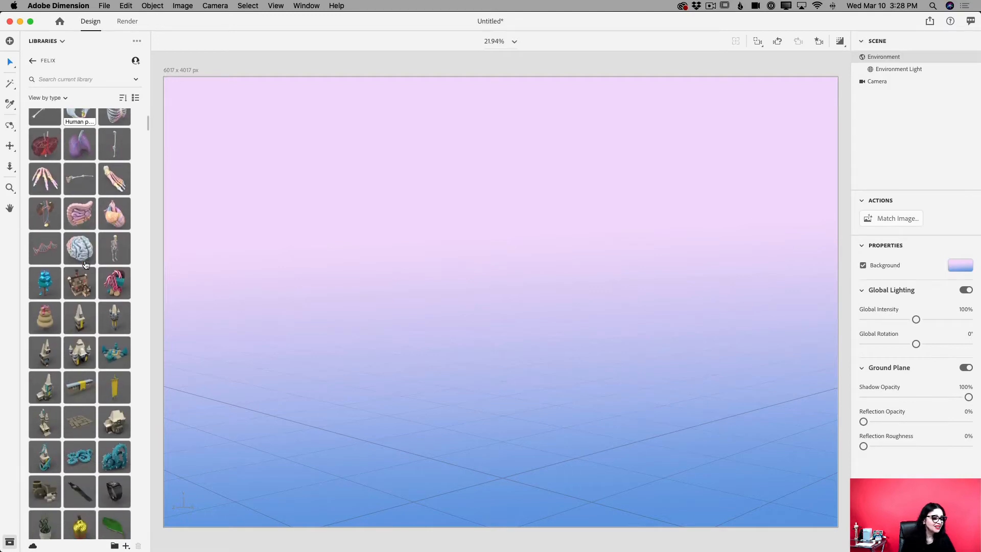
{"action": "scroll", "coordinate": [86, 264], "scroll_direction": "down", "scroll_amount": 15}
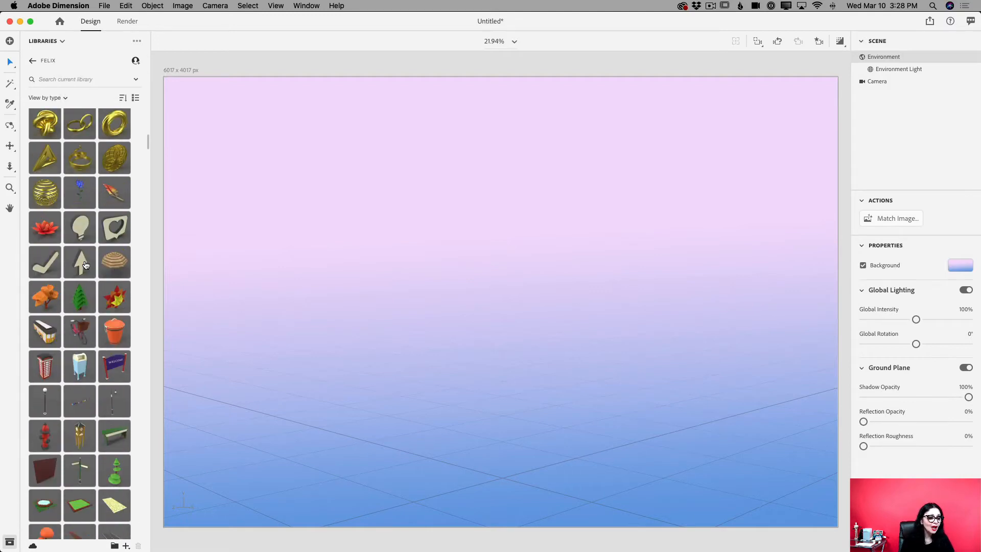
{"action": "scroll", "coordinate": [86, 265], "scroll_direction": "down", "scroll_amount": 15}
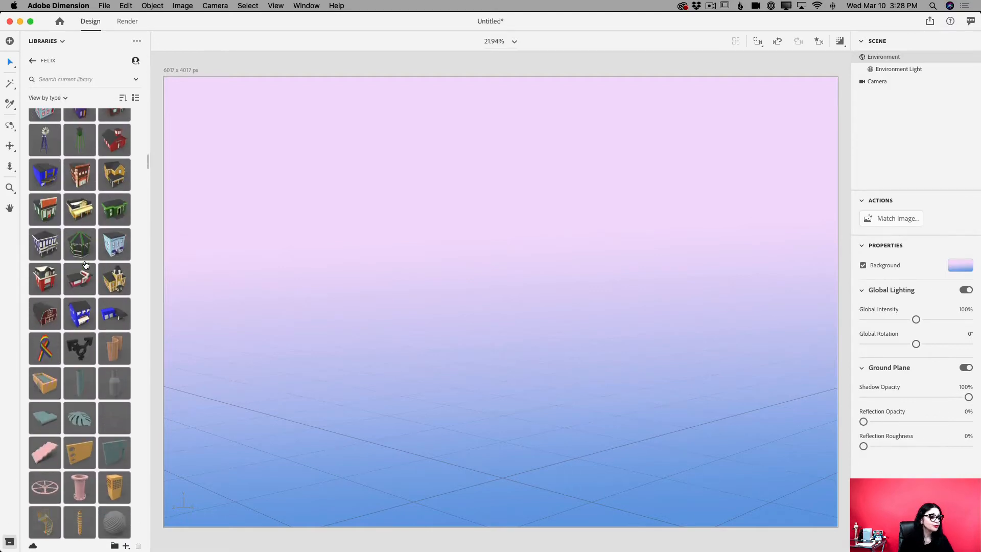
{"action": "scroll", "coordinate": [86, 264], "scroll_direction": "down", "scroll_amount": 15}
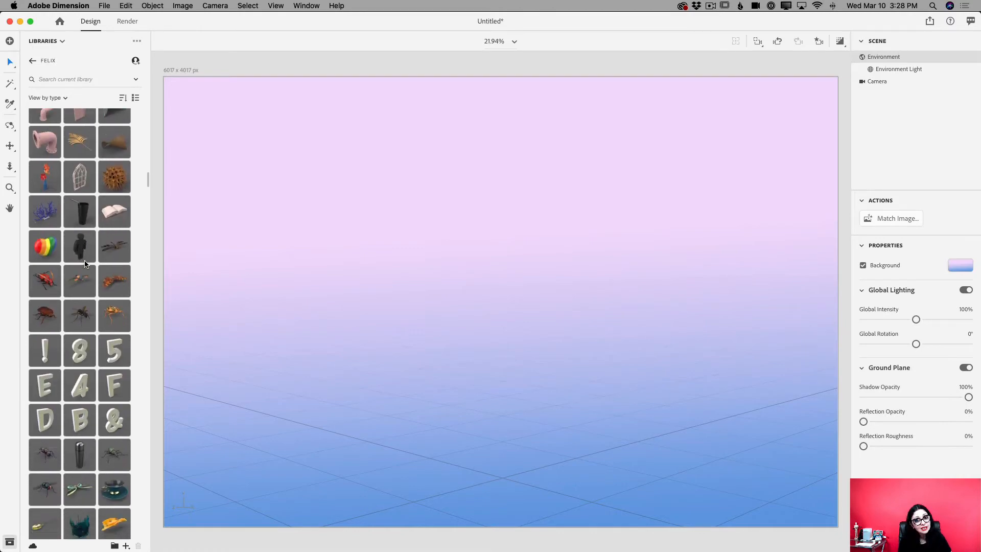
{"action": "scroll", "coordinate": [86, 264], "scroll_direction": "down", "scroll_amount": 15}
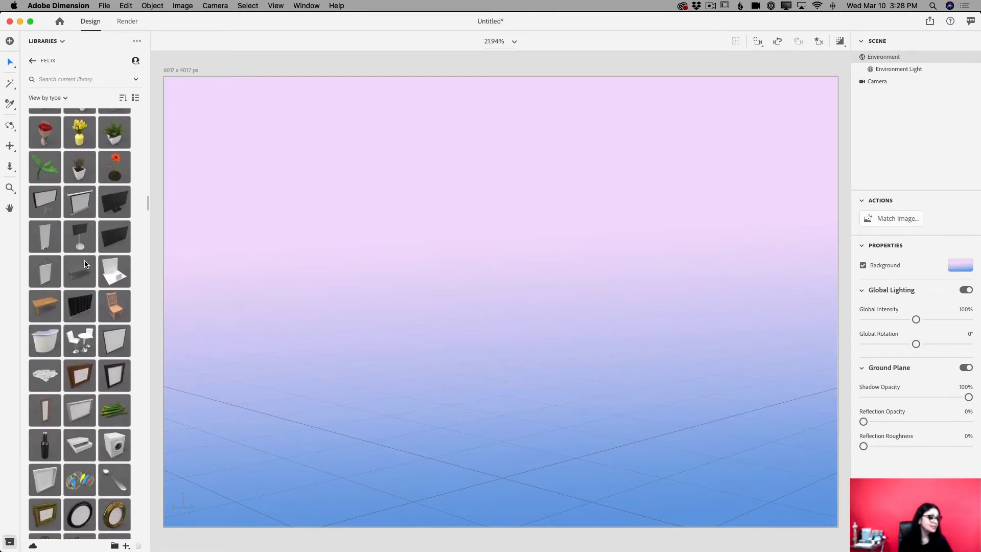
{"action": "scroll", "coordinate": [85, 263], "scroll_direction": "up", "scroll_amount": 20}
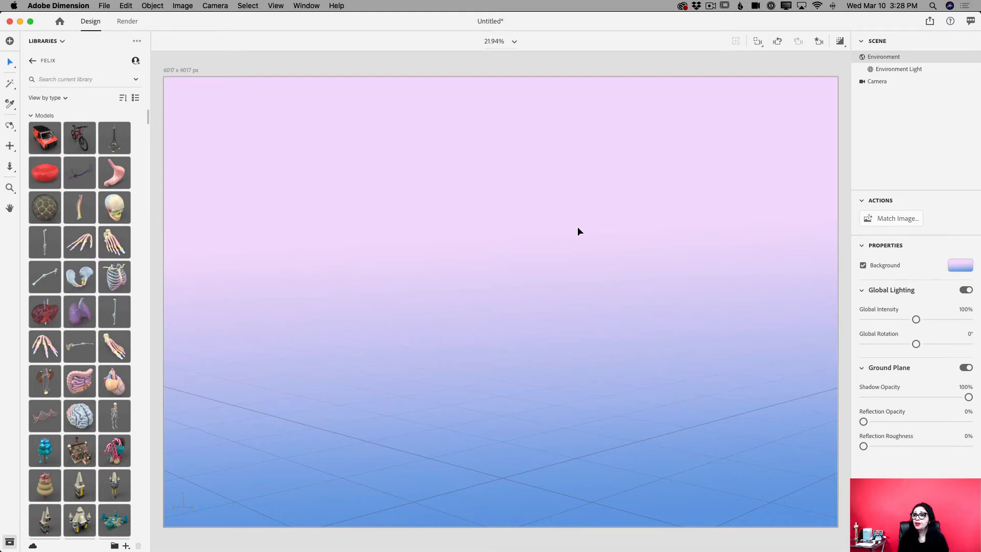
Switch to Adobe Stock in Chrome and examine the free standard 3D models on the current results page
{"action": "left_click_drag", "start_coordinate": [980, 327], "coordinate": [372, 21]}
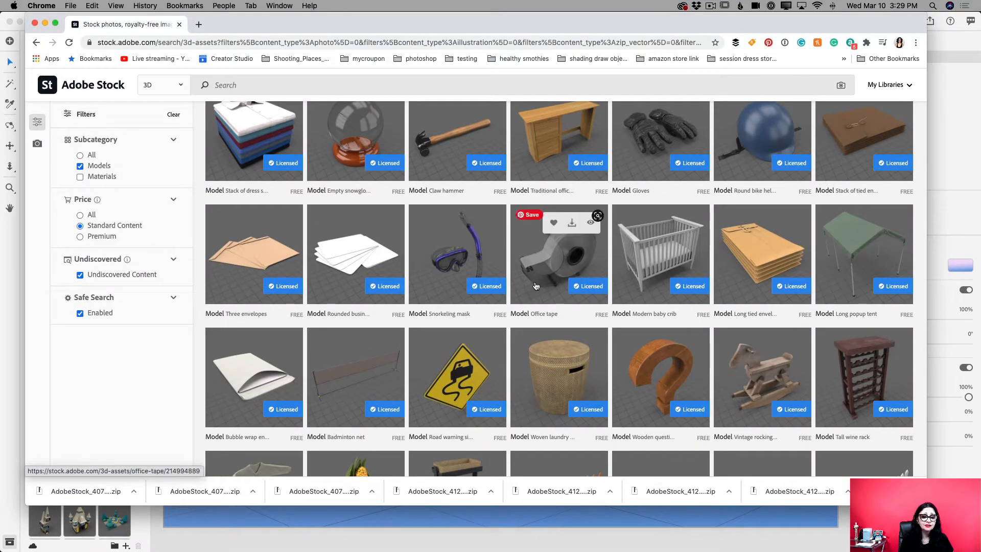
{"action": "scroll", "coordinate": [502, 304], "scroll_direction": "down", "scroll_amount": 4}
{"action": "scroll", "coordinate": [503, 304], "scroll_direction": "down", "scroll_amount": 10}
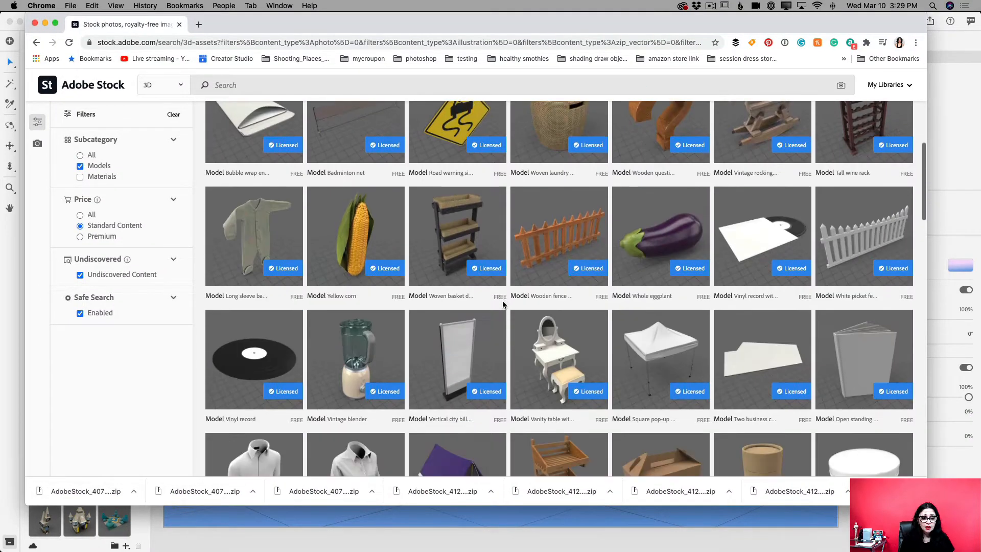
{"action": "scroll", "coordinate": [502, 304], "scroll_direction": "down", "scroll_amount": 3}
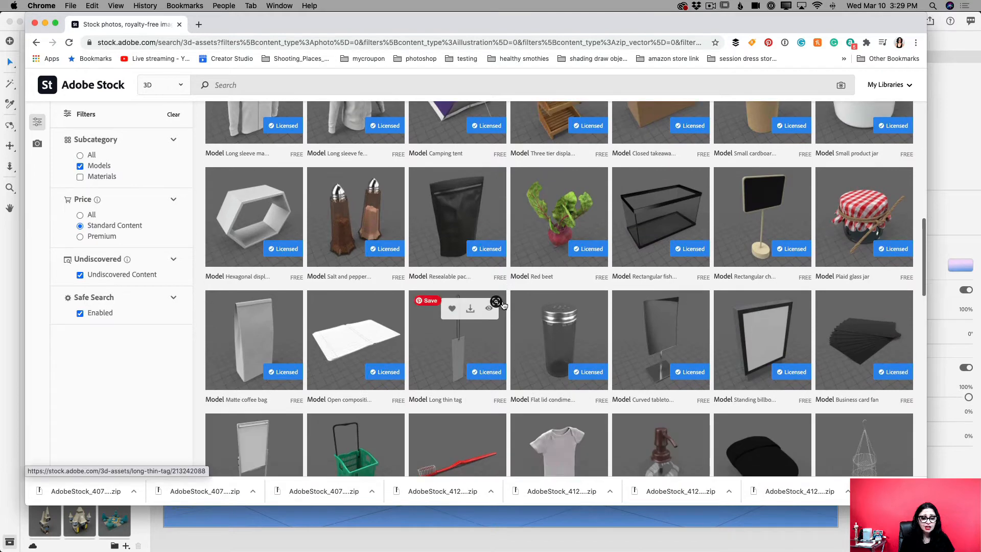
{"action": "scroll", "coordinate": [502, 305], "scroll_direction": "down", "scroll_amount": 2}
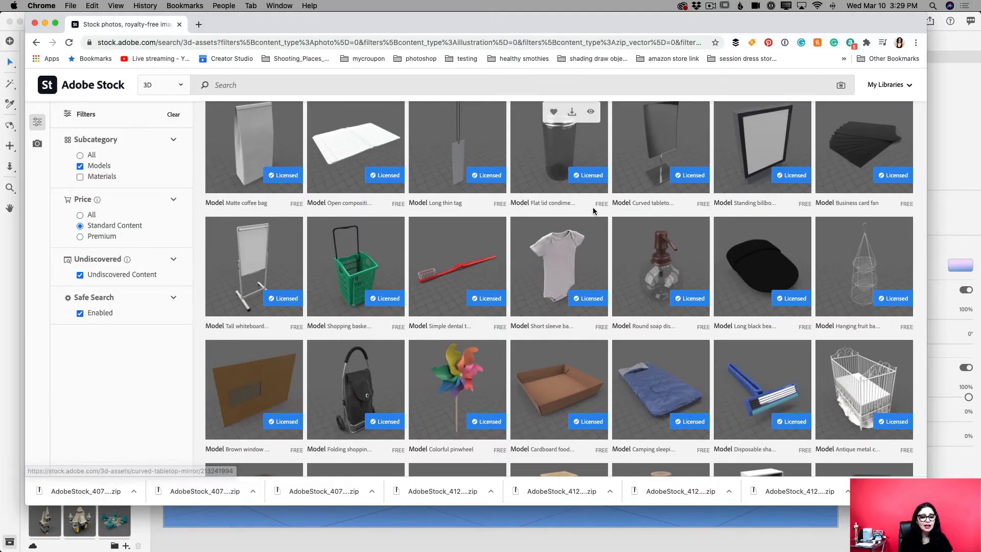
{"action": "scroll", "coordinate": [593, 210], "scroll_direction": "down", "scroll_amount": 3}
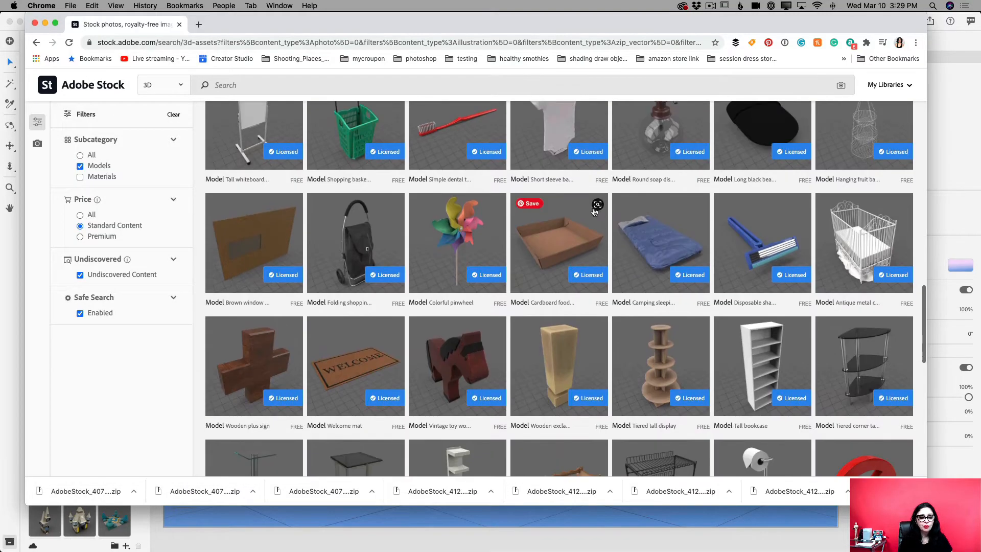
{"action": "scroll", "coordinate": [594, 211], "scroll_direction": "down", "scroll_amount": 10}
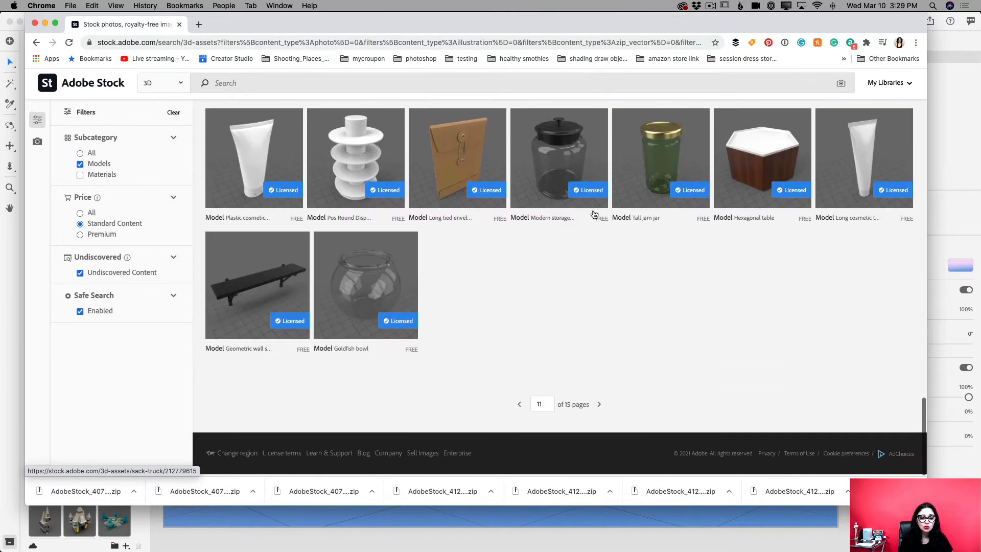
Go to the next page of Adobe Stock results and examine its 3D models
{"action": "left_click", "coordinate": [599, 406]}
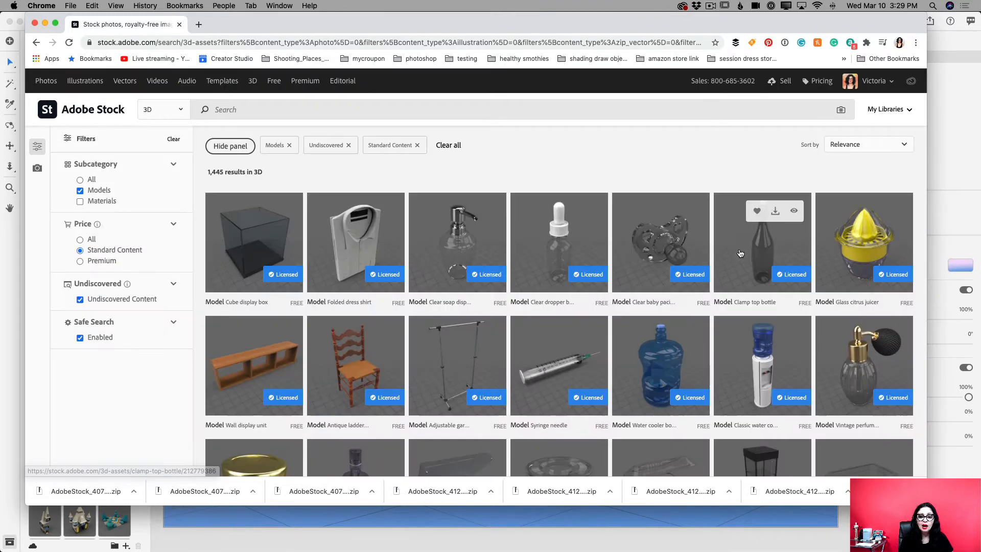
{"action": "scroll", "coordinate": [659, 332], "scroll_direction": "down", "scroll_amount": 2}
{"action": "scroll", "coordinate": [656, 318], "scroll_direction": "down", "scroll_amount": 3}
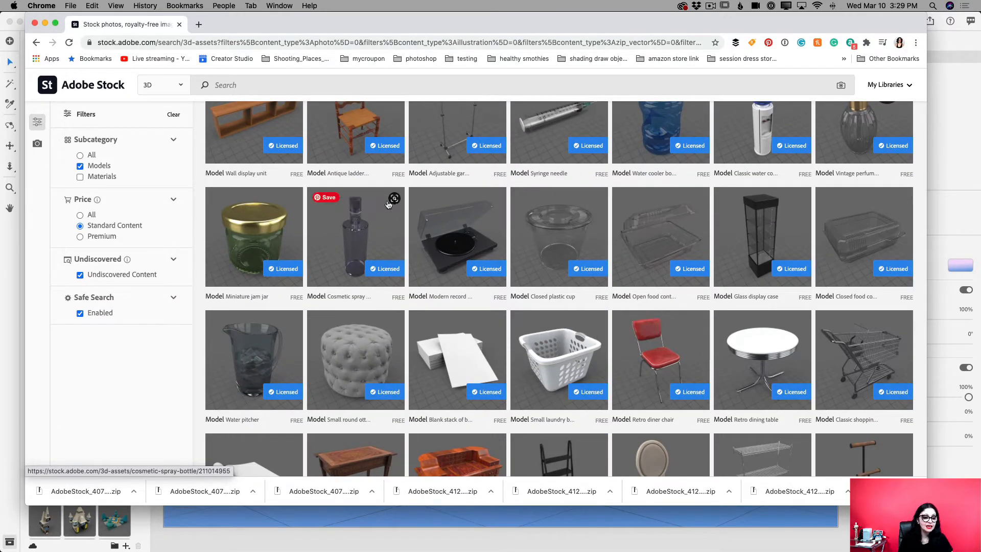
{"action": "scroll", "coordinate": [382, 211], "scroll_direction": "up", "scroll_amount": 1}
{"action": "scroll", "coordinate": [382, 211], "scroll_direction": "down", "scroll_amount": 1}
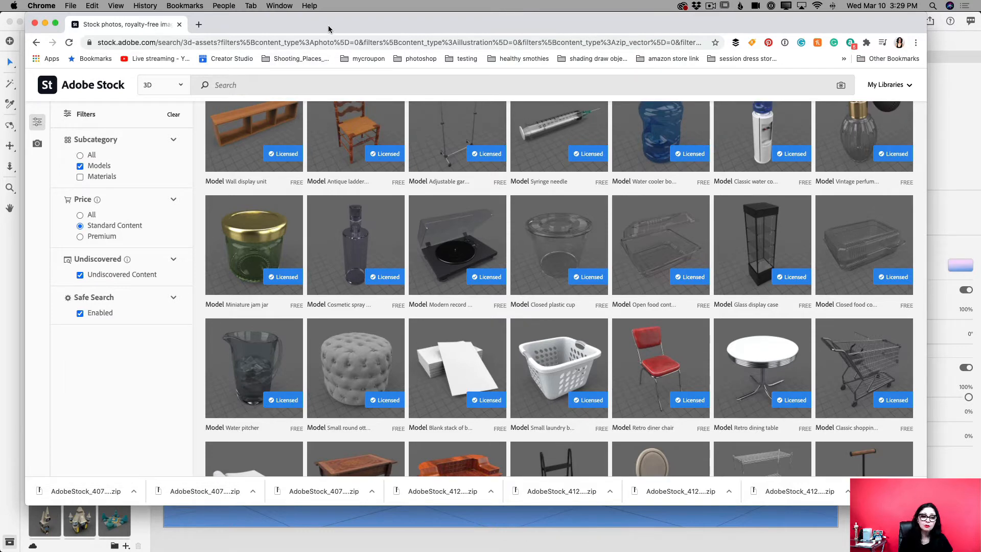
{"action": "scroll", "coordinate": [254, 133], "scroll_direction": "up", "scroll_amount": 10}
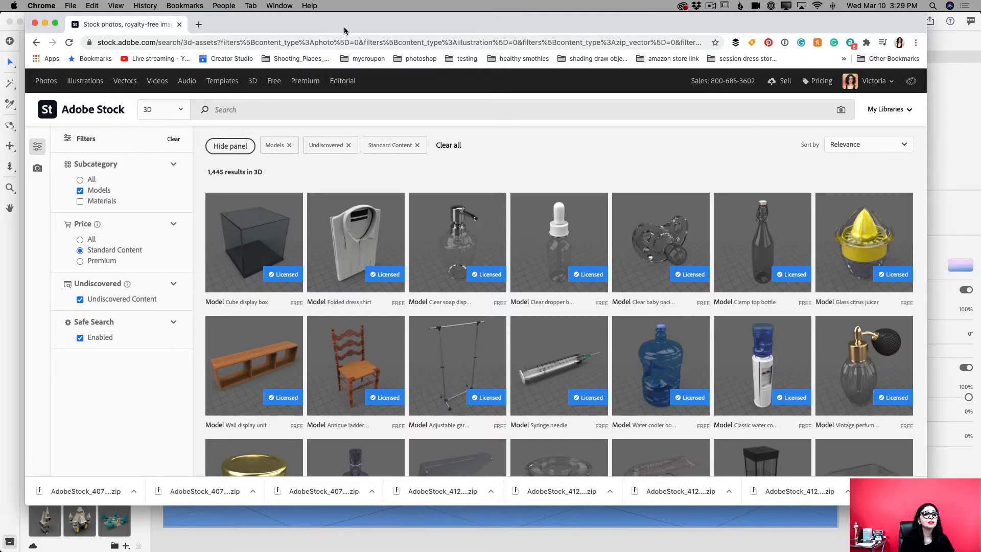
{"action": "left_click_drag", "start_coordinate": [344, 31], "coordinate": [980, 81]}
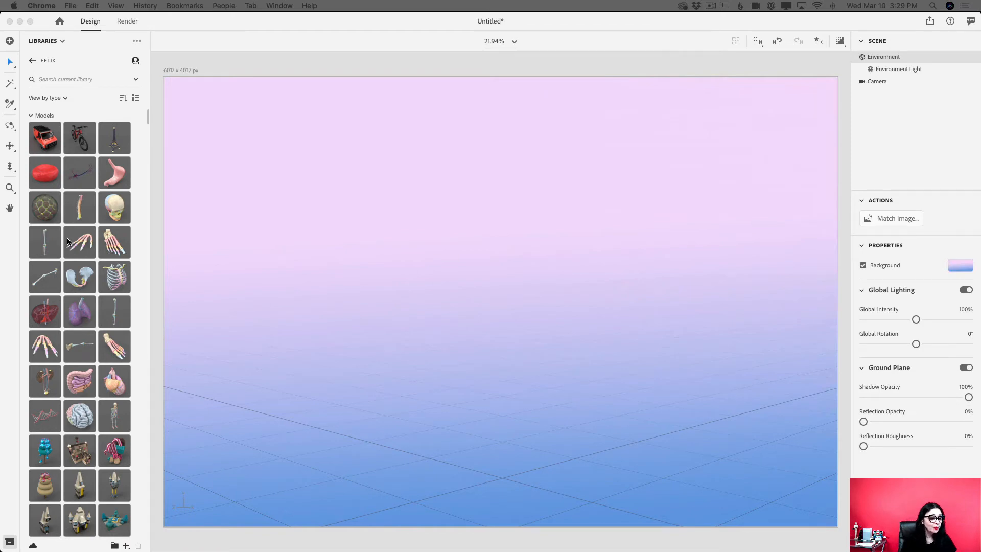
Return to Dimension and search the FELIX library for "cup"
{"action": "scroll", "coordinate": [68, 241], "scroll_direction": "down", "scroll_amount": 10}
{"action": "scroll", "coordinate": [68, 241], "scroll_direction": "down", "scroll_amount": 10}
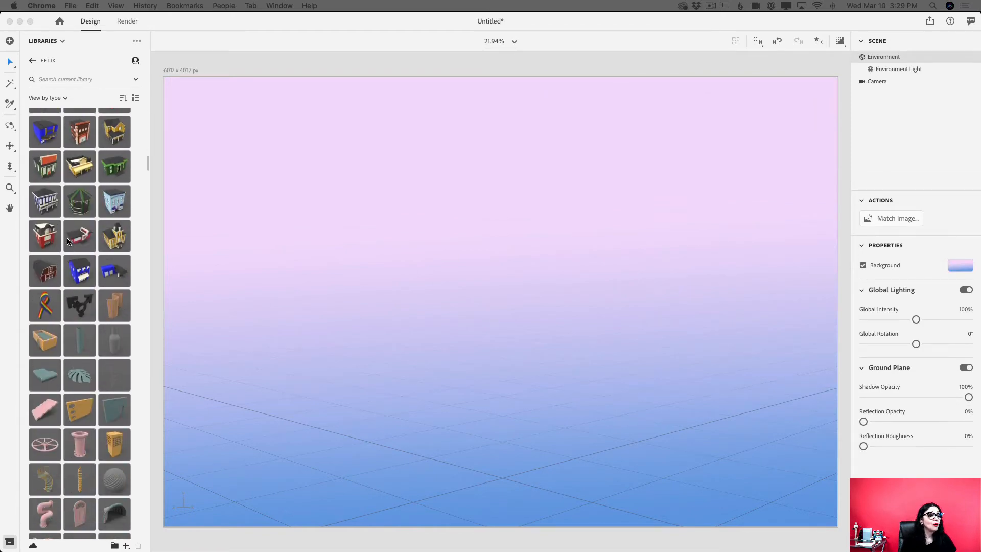
{"action": "scroll", "coordinate": [68, 241], "scroll_direction": "down", "scroll_amount": 10}
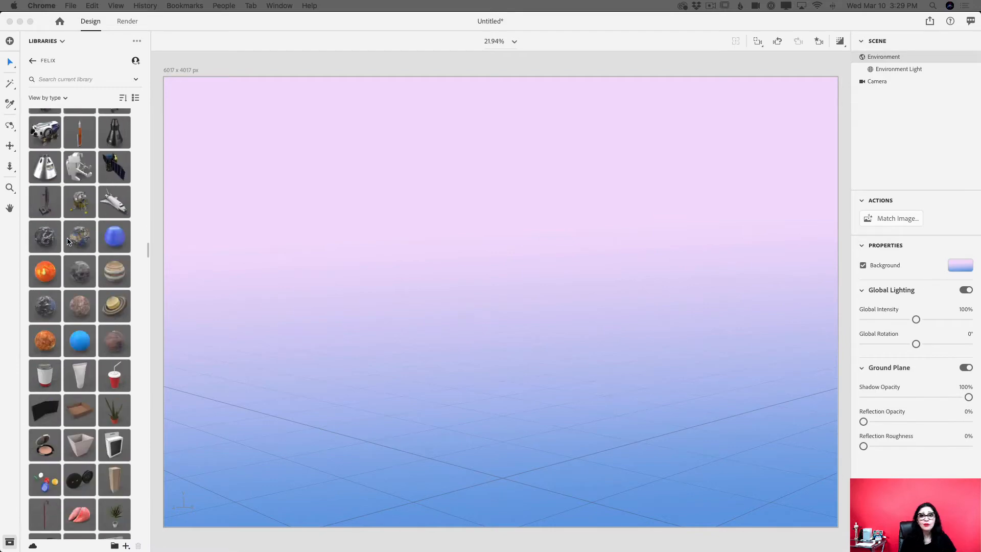
{"action": "scroll", "coordinate": [68, 241], "scroll_direction": "up", "scroll_amount": 6}
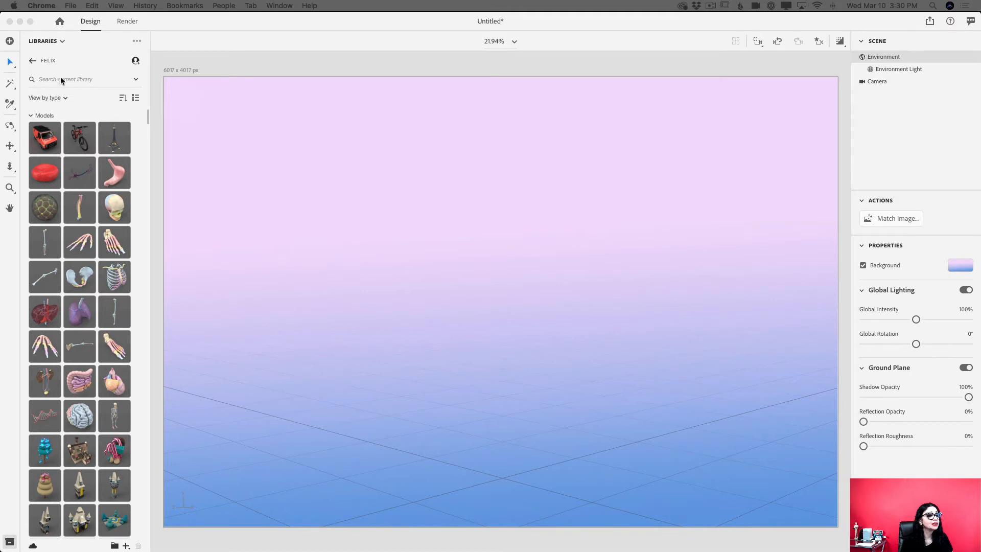
{"action": "left_click", "coordinate": [58, 79]}
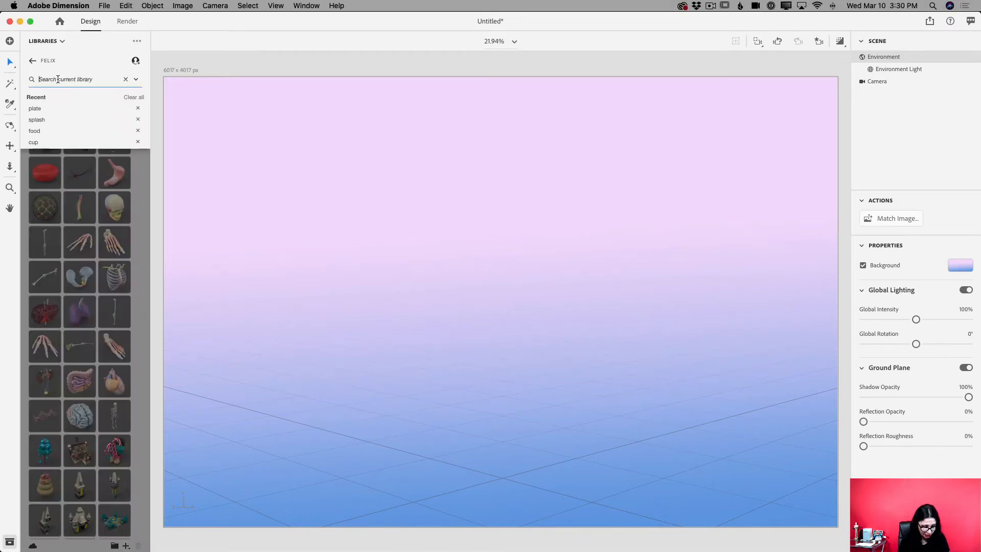
{"action": "type", "text": "cup"}
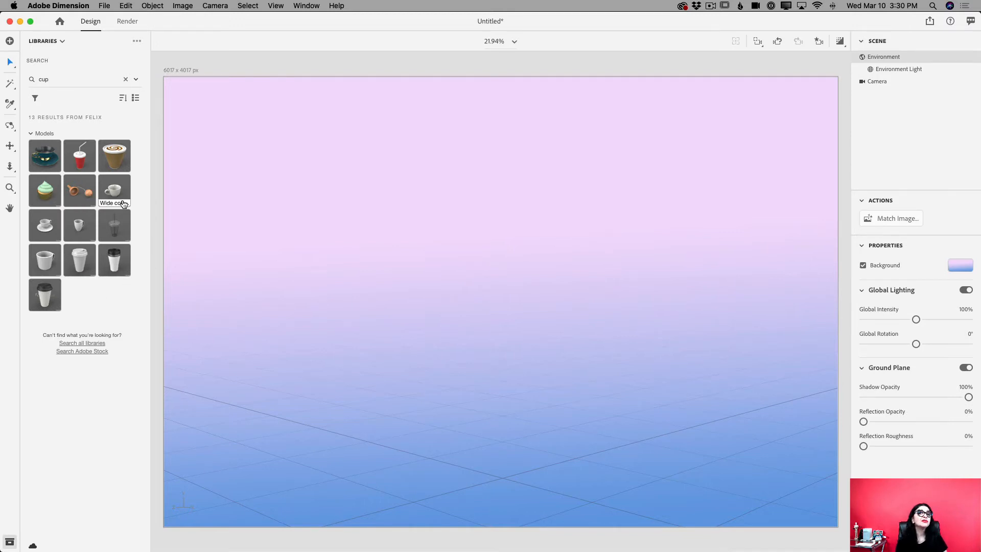
Add the Wide coffee cup model to the scene, move it to about X 16.4 cm, Y 7.2 cm, and turn it about -122° around Y
{"action": "mouse_move", "coordinate": [123, 205]}
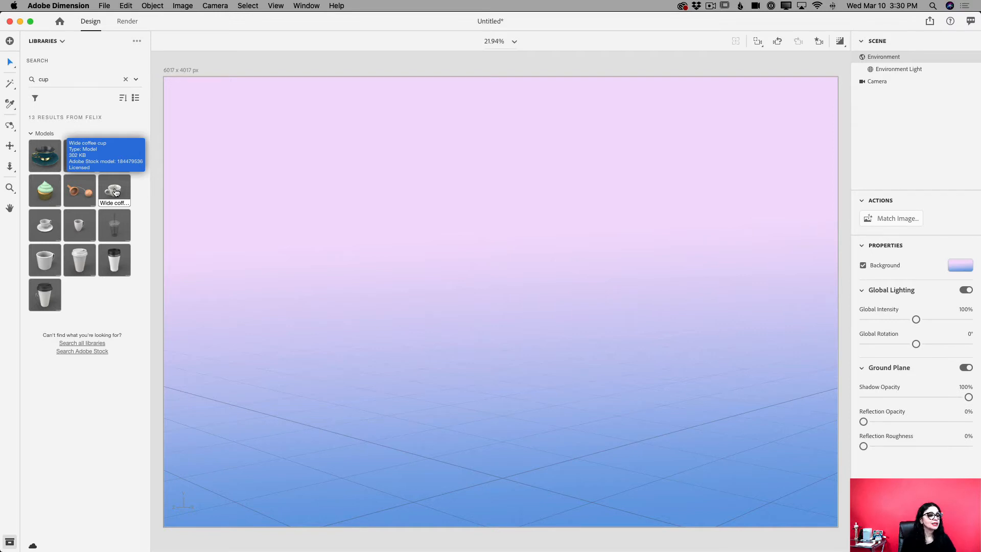
{"action": "left_click", "coordinate": [117, 191]}
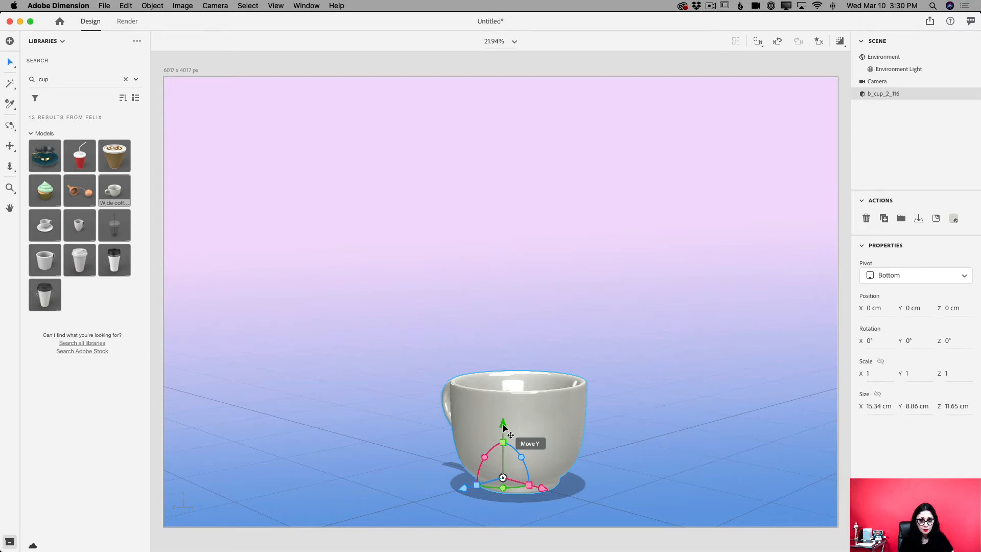
{"action": "left_click_drag", "start_coordinate": [503, 423], "coordinate": [540, 345]}
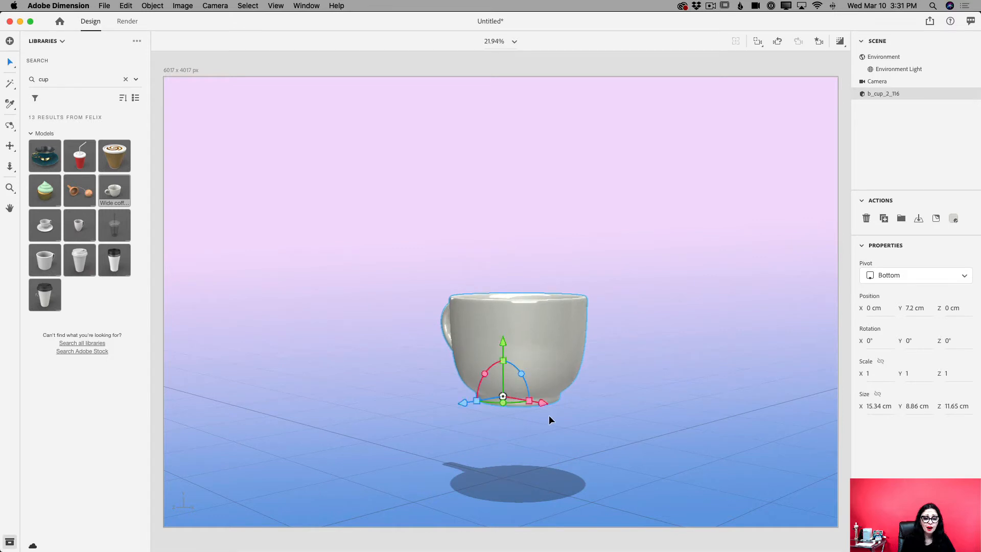
{"action": "left_click_drag", "start_coordinate": [541, 403], "coordinate": [462, 400]}
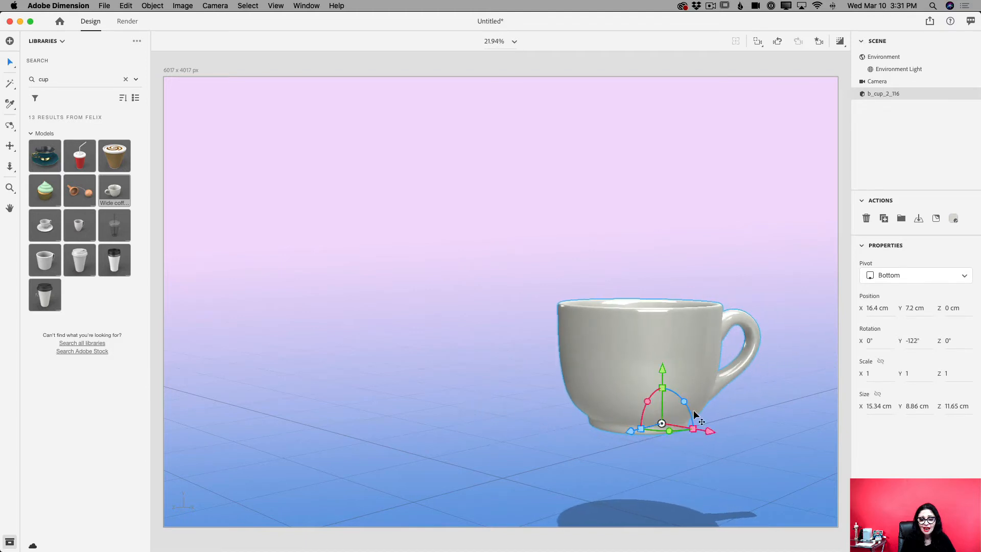
Tilt the cup to about X 20°, Y -165°, Z -29° and place it at about X 20.4 cm, Y 9.2 cm
{"action": "left_click_drag", "start_coordinate": [650, 405], "coordinate": [599, 428]}
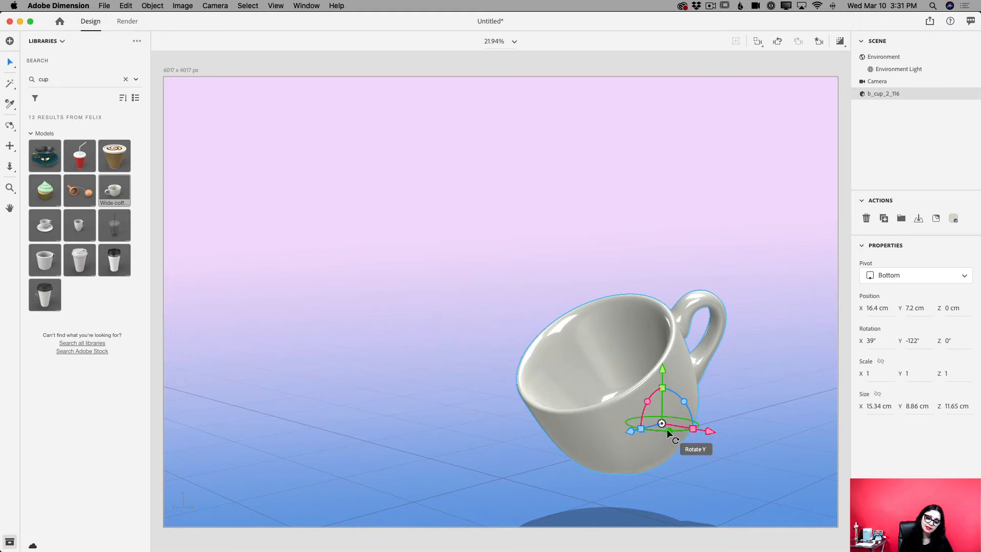
{"action": "left_click_drag", "start_coordinate": [666, 428], "coordinate": [643, 427]}
{"action": "left_click_drag", "start_coordinate": [711, 435], "coordinate": [761, 402]}
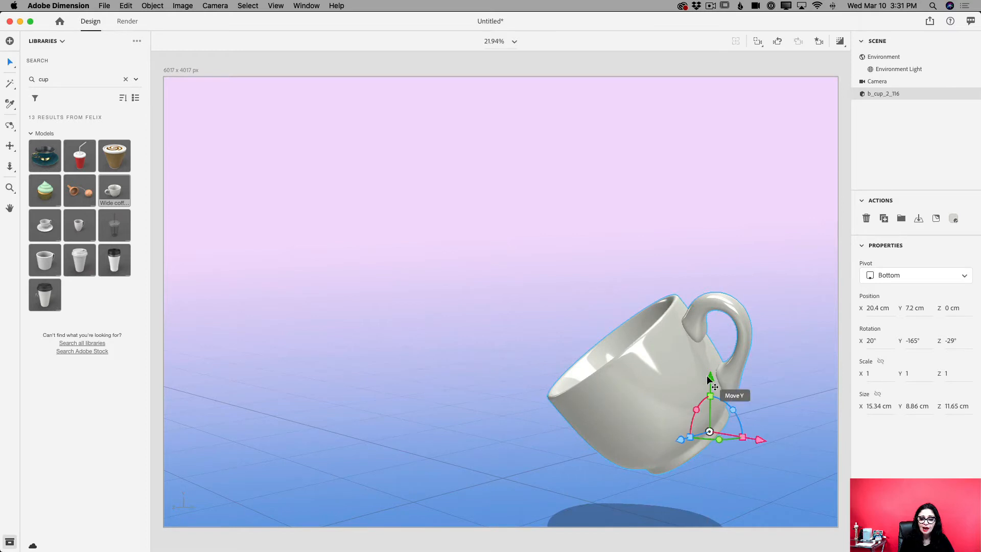
{"action": "left_click_drag", "start_coordinate": [710, 378], "coordinate": [722, 349]}
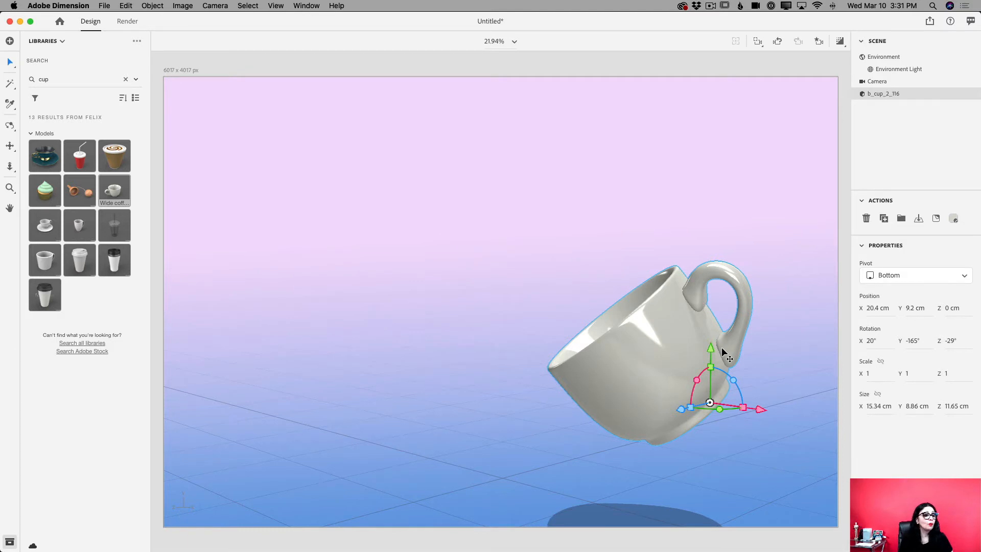
Search the FELIX library for "food" and add the Croissant model to the scene
{"action": "double_click", "coordinate": [59, 82]}
{"action": "type", "text": "food"}
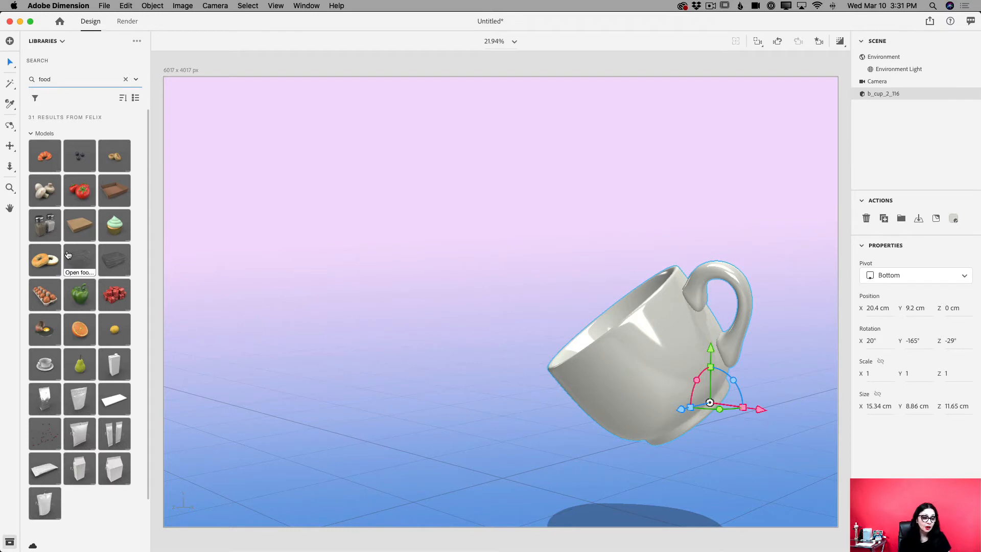
{"action": "mouse_move", "coordinate": [68, 255]}
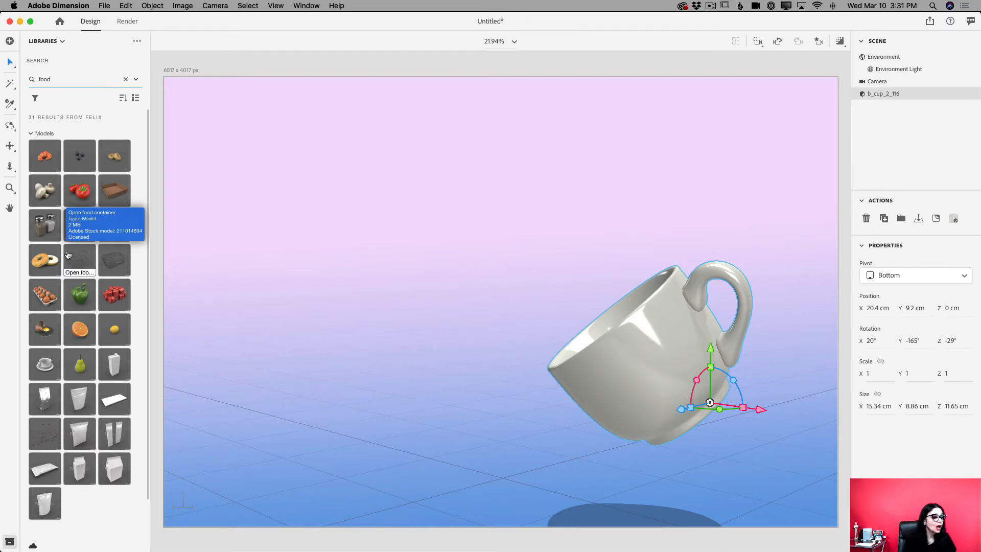
{"action": "left_click", "coordinate": [44, 154]}
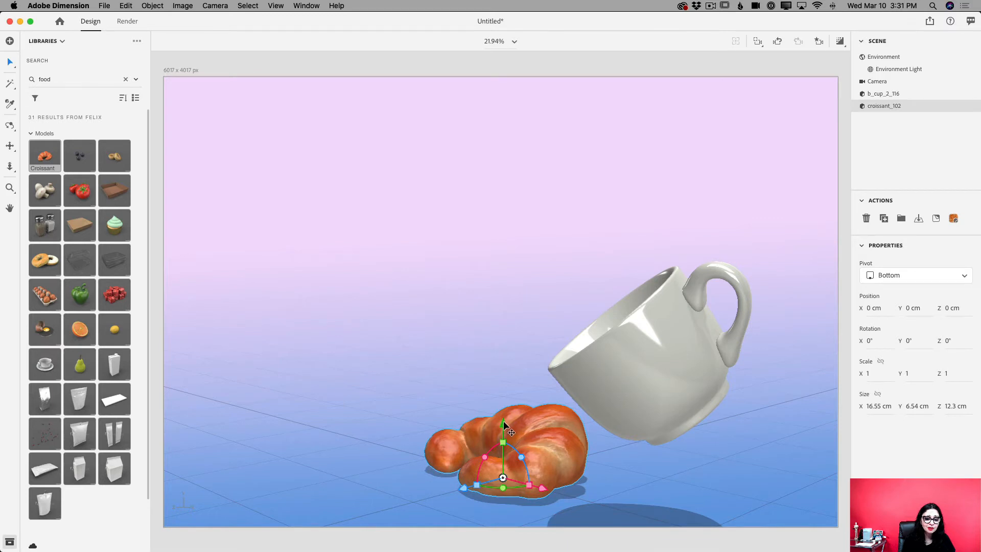
Move the croissant to about Y 23.2 cm, Z 17.8 cm and rotate it about 68° around X
{"action": "left_click_drag", "start_coordinate": [503, 424], "coordinate": [408, 141]}
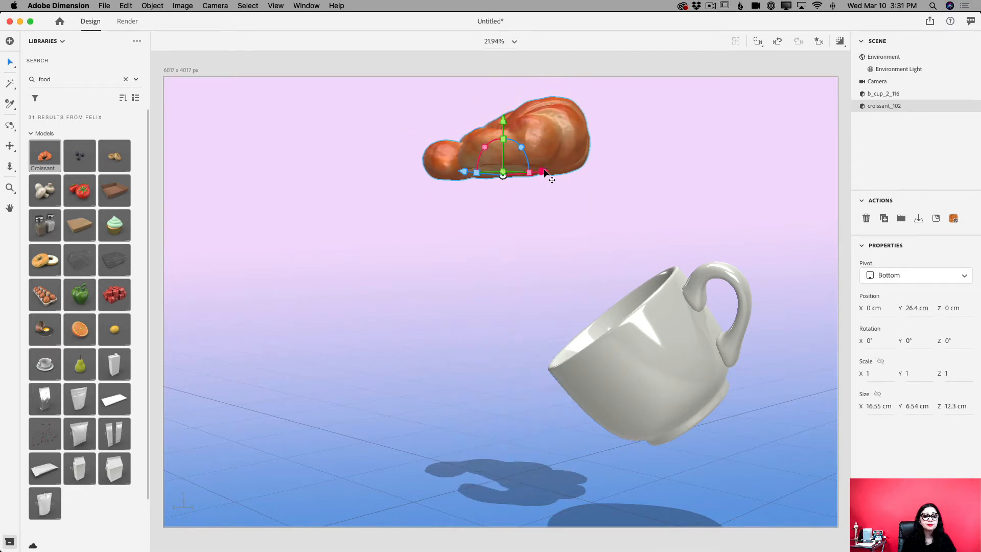
{"action": "left_click_drag", "start_coordinate": [542, 171], "coordinate": [274, 207]}
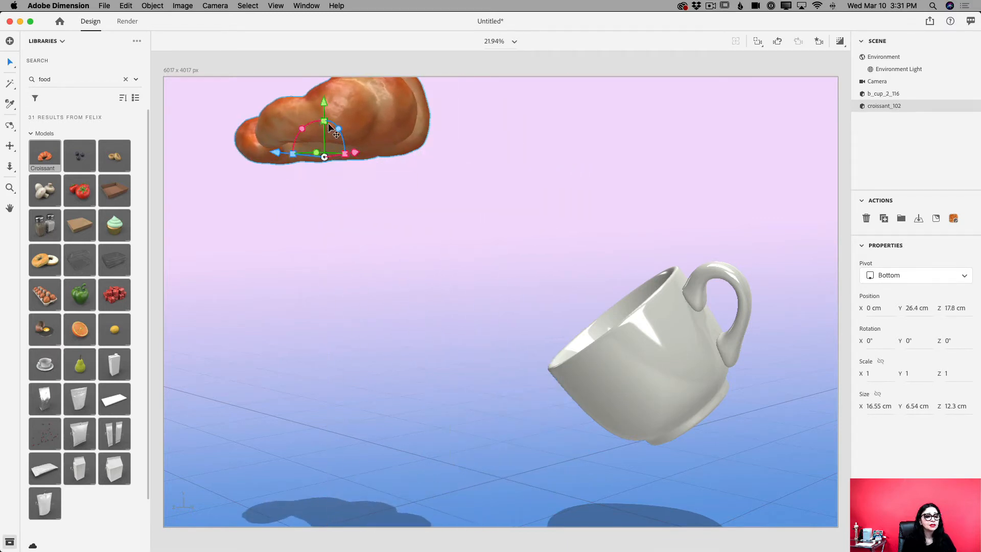
{"action": "left_click_drag", "start_coordinate": [325, 105], "coordinate": [299, 214]}
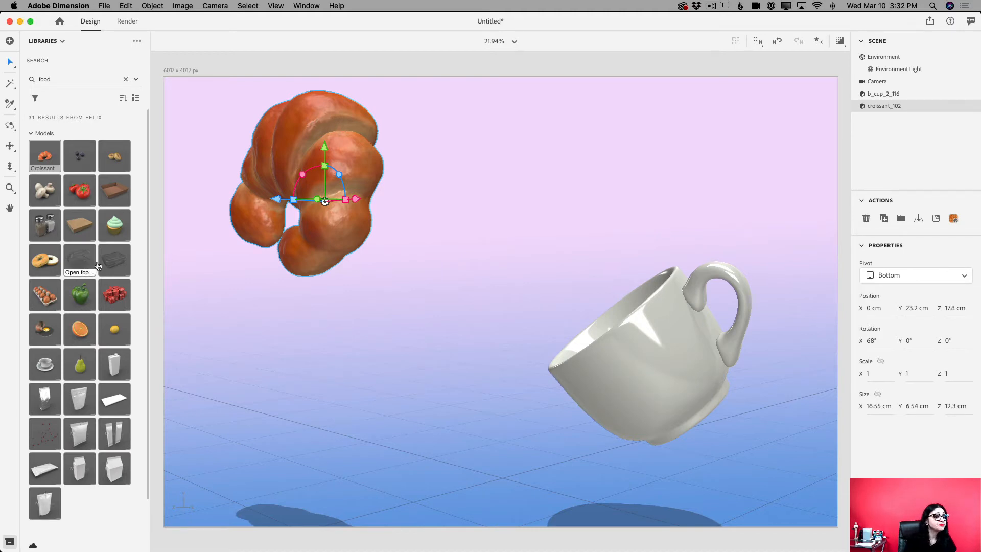
Add the Cherries model from the food results to the scene
{"action": "mouse_move", "coordinate": [112, 214]}
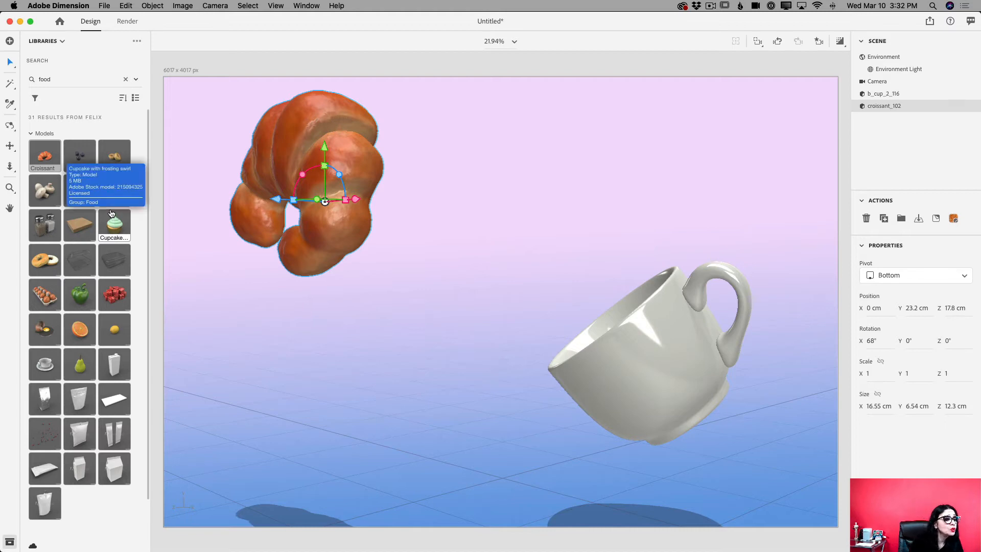
{"action": "mouse_move", "coordinate": [80, 397]}
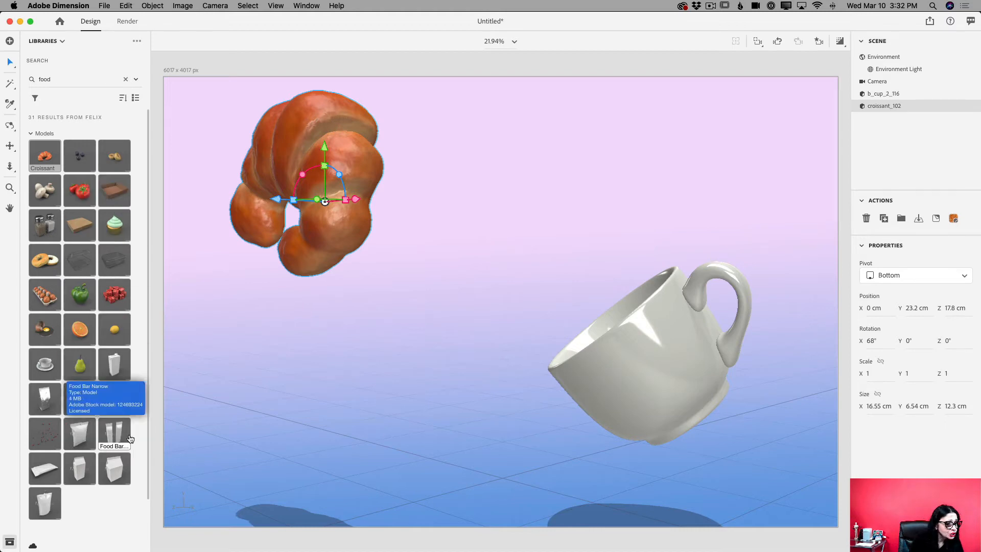
{"action": "scroll", "coordinate": [181, 305], "scroll_direction": "up", "scroll_amount": 1}
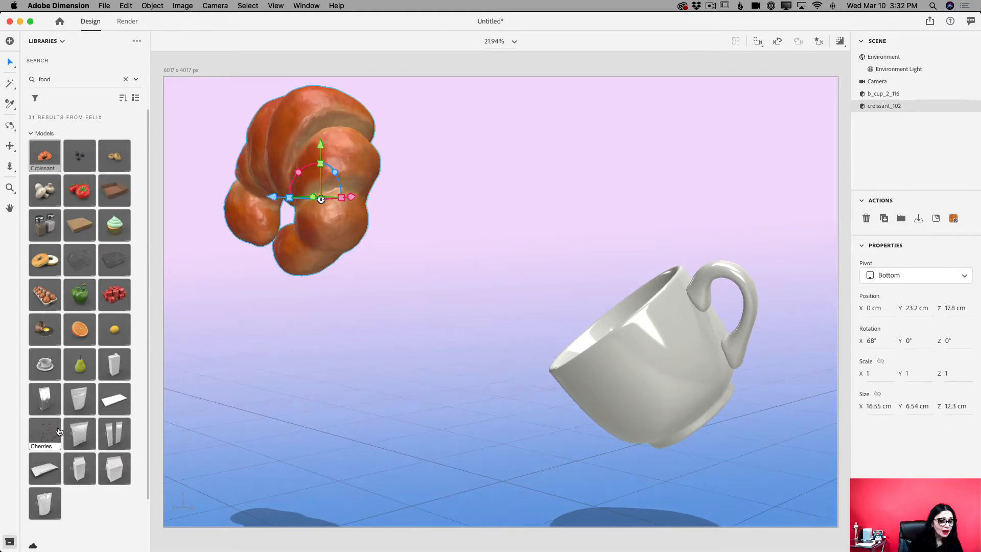
{"action": "scroll", "coordinate": [56, 436], "scroll_direction": "down", "scroll_amount": 1}
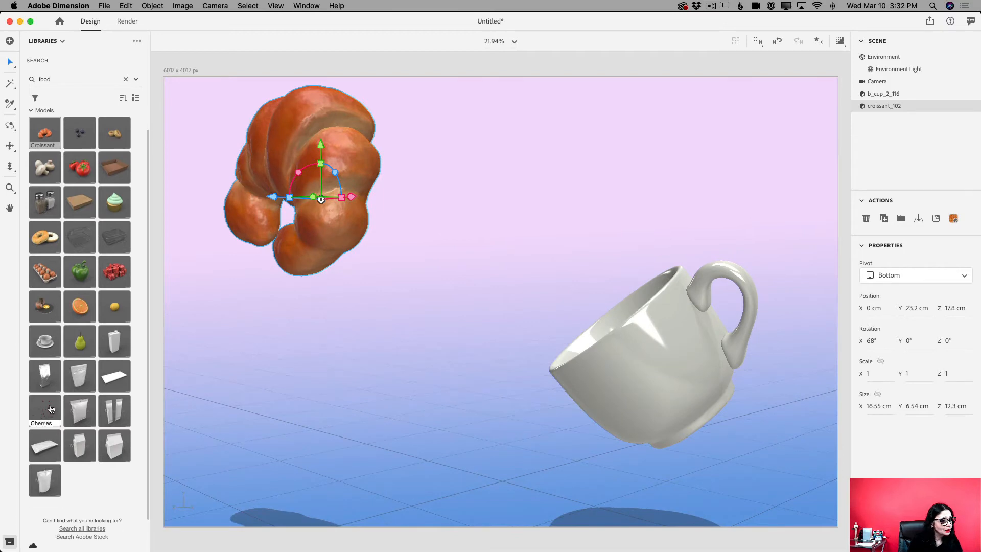
{"action": "left_click_drag", "start_coordinate": [46, 419], "coordinate": [419, 364]}
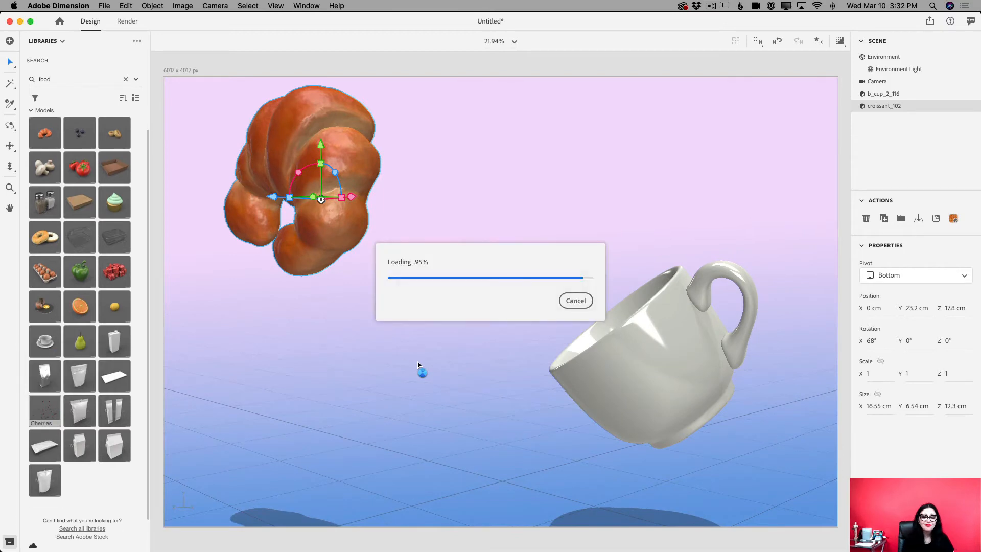
Scale the cherries uniformly to about 0.4 and move them below the croissant, at about X -34.5 cm, Y 10.1 cm
{"action": "scroll", "coordinate": [534, 444], "scroll_direction": "up", "scroll_amount": 1}
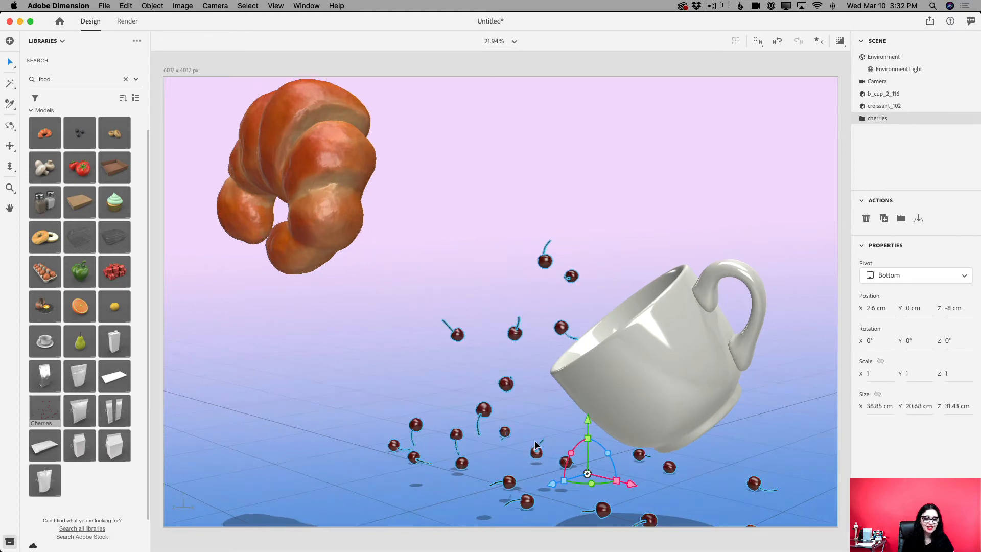
{"action": "scroll", "coordinate": [590, 443], "scroll_direction": "up", "scroll_amount": 2}
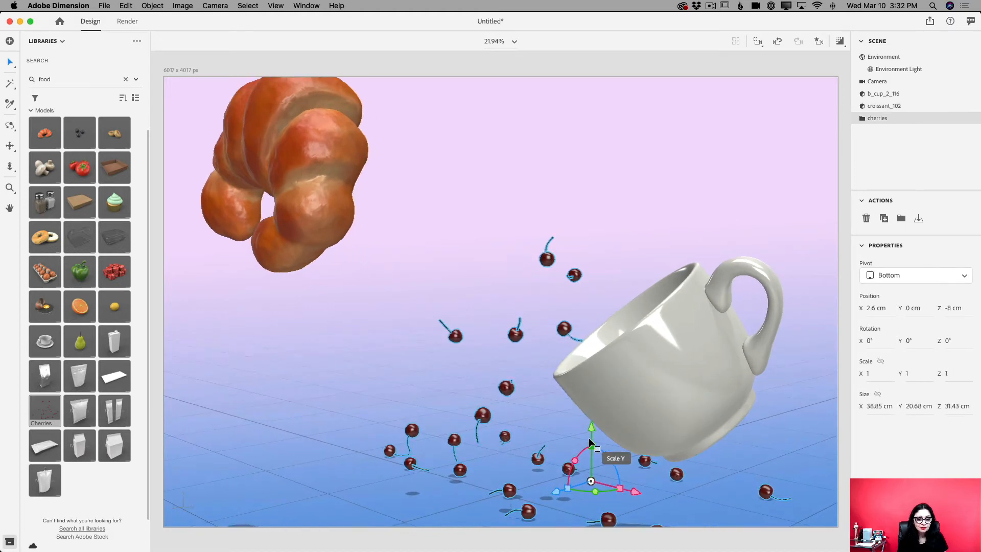
{"action": "scroll", "coordinate": [589, 438], "scroll_direction": "down", "scroll_amount": 4}
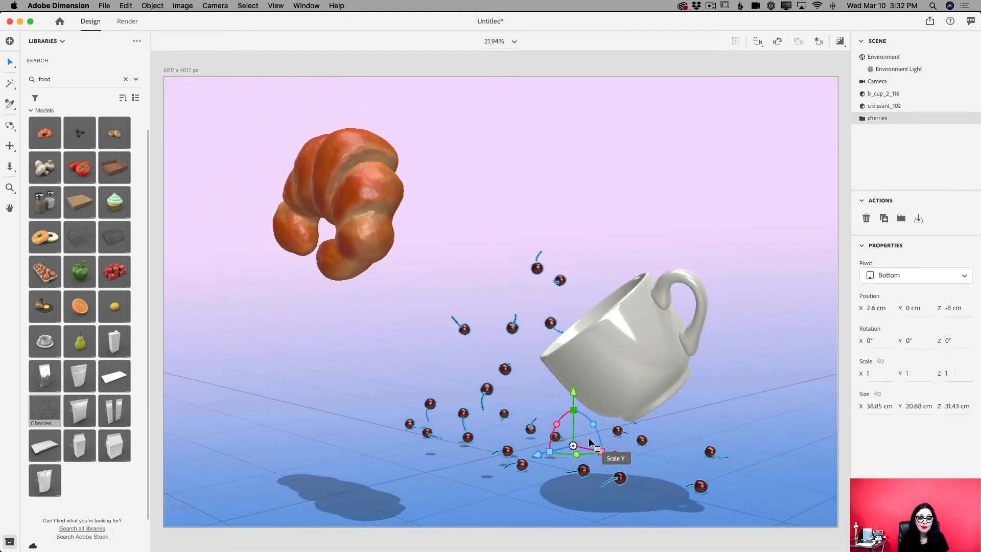
{"action": "scroll", "coordinate": [589, 437], "scroll_direction": "up", "scroll_amount": 1}
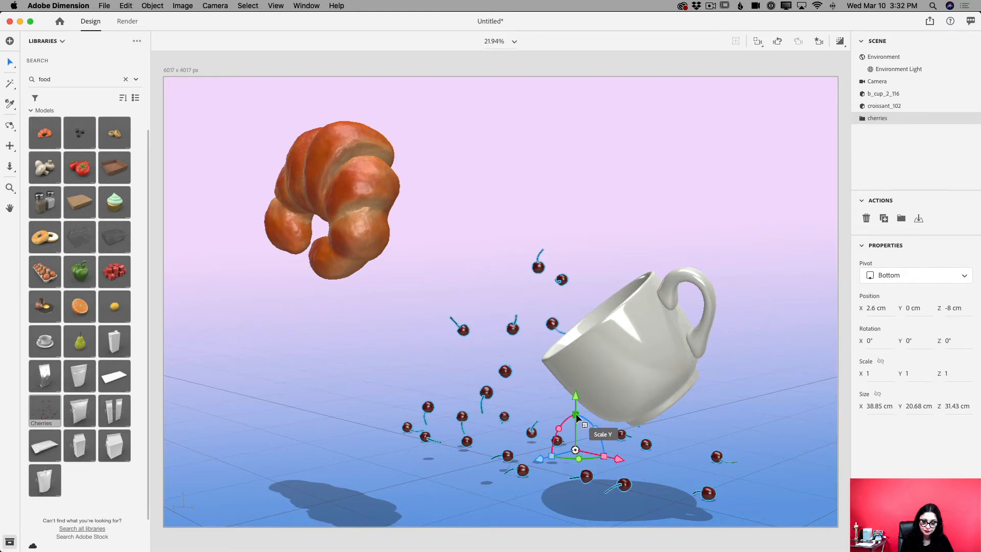
{"action": "left_click_drag", "start_coordinate": [575, 413], "coordinate": [362, 276]}
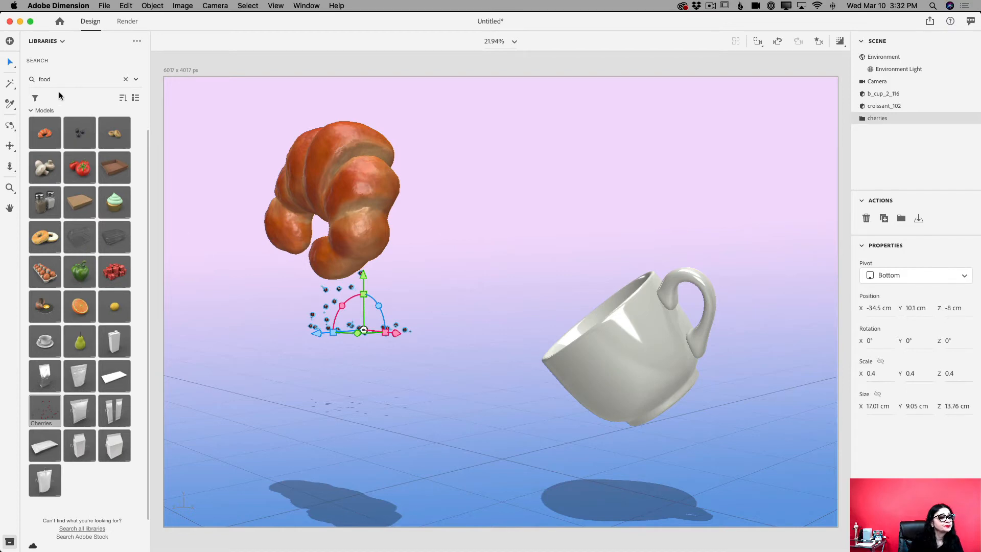
Search the FELIX library for "butter" and add the Stick of butter on plate model to the scene
{"action": "double_click", "coordinate": [51, 79]}
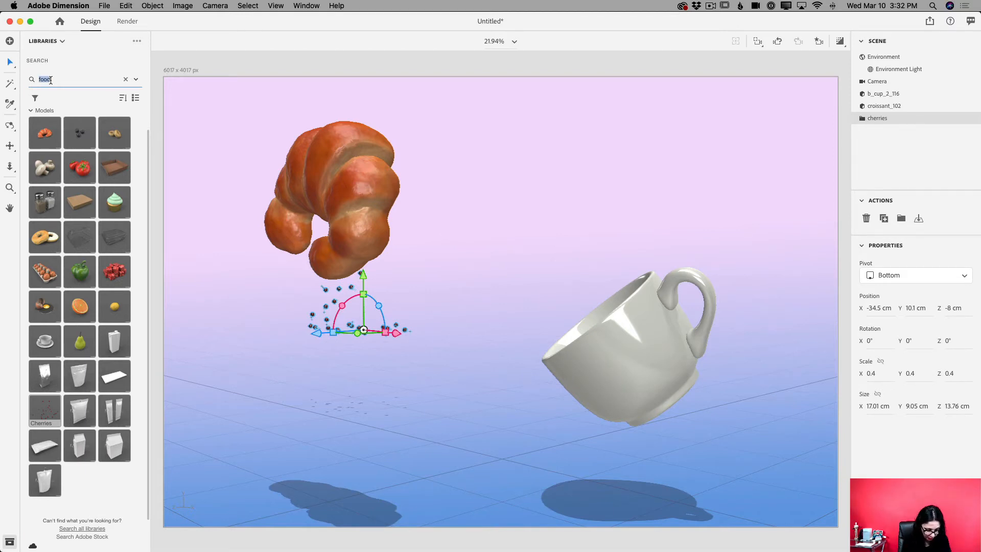
{"action": "type", "text": "butt"}
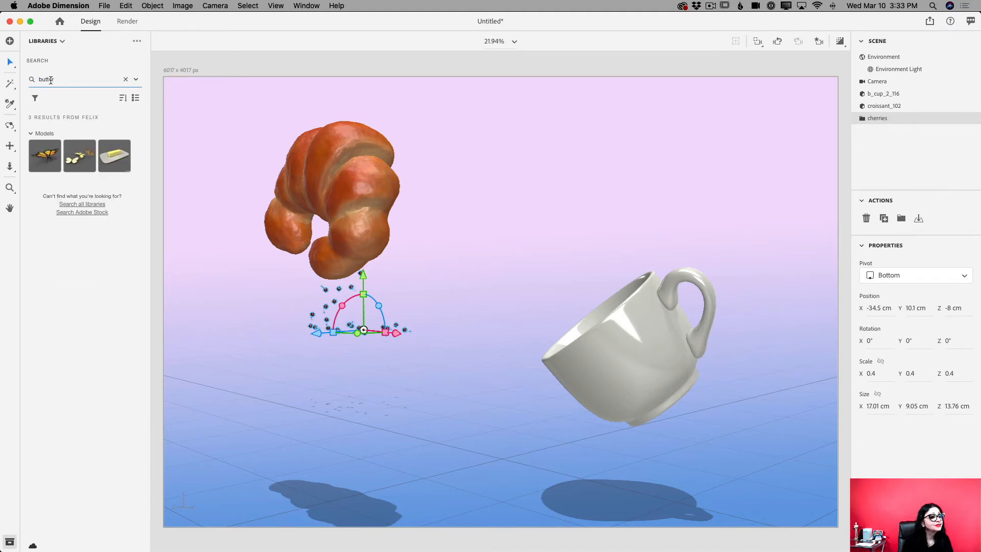
{"action": "type", "text": "er"}
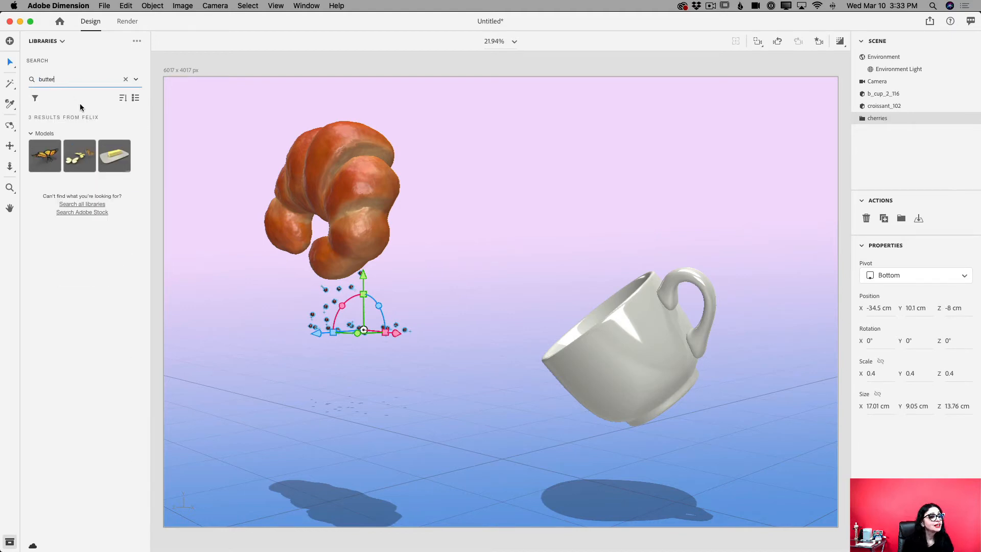
{"action": "left_click", "coordinate": [115, 157]}
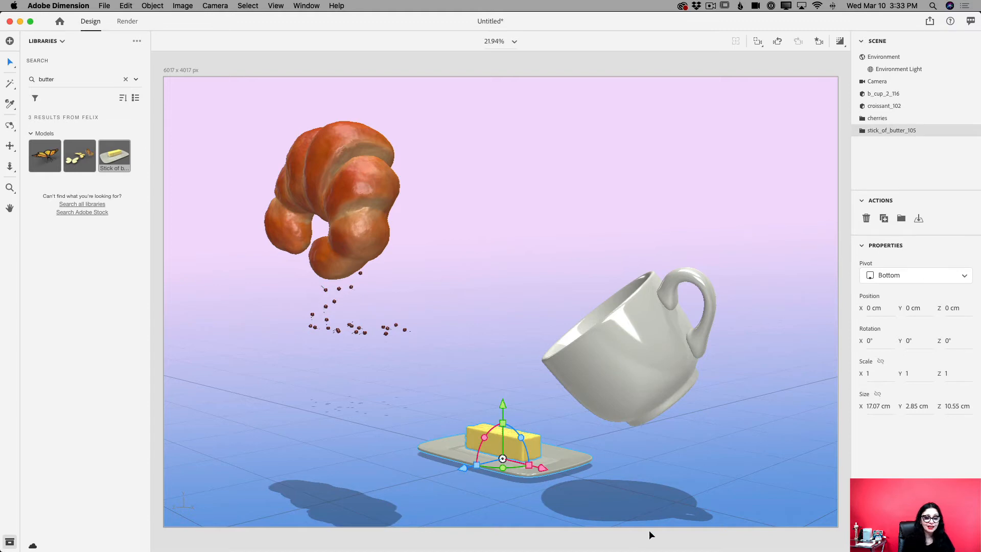
Float the butter plate at about Y 10.9 cm, Z 6.9 cm and tilt it about -34° around Z
{"action": "left_click_drag", "start_coordinate": [502, 403], "coordinate": [469, 275]}
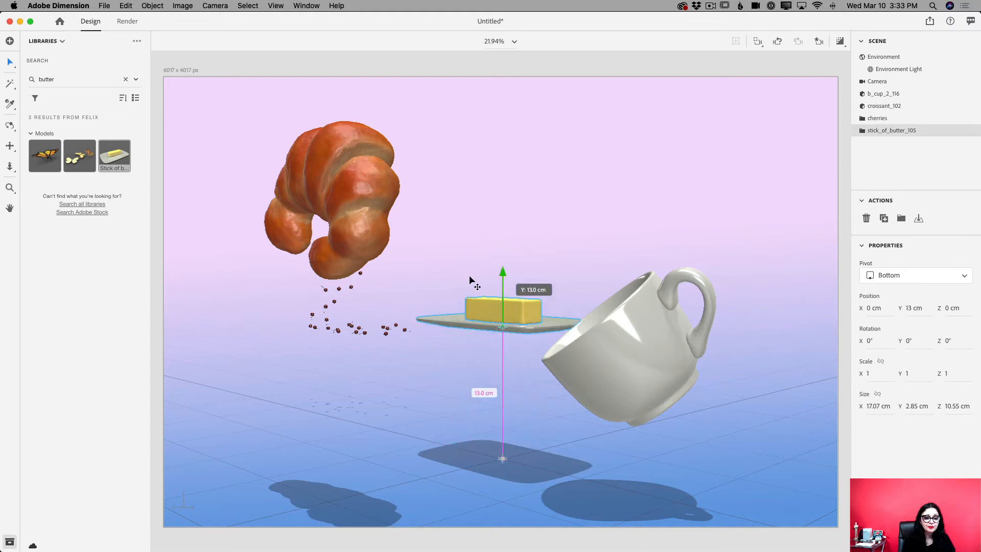
{"action": "left_click_drag", "start_coordinate": [461, 329], "coordinate": [408, 338]}
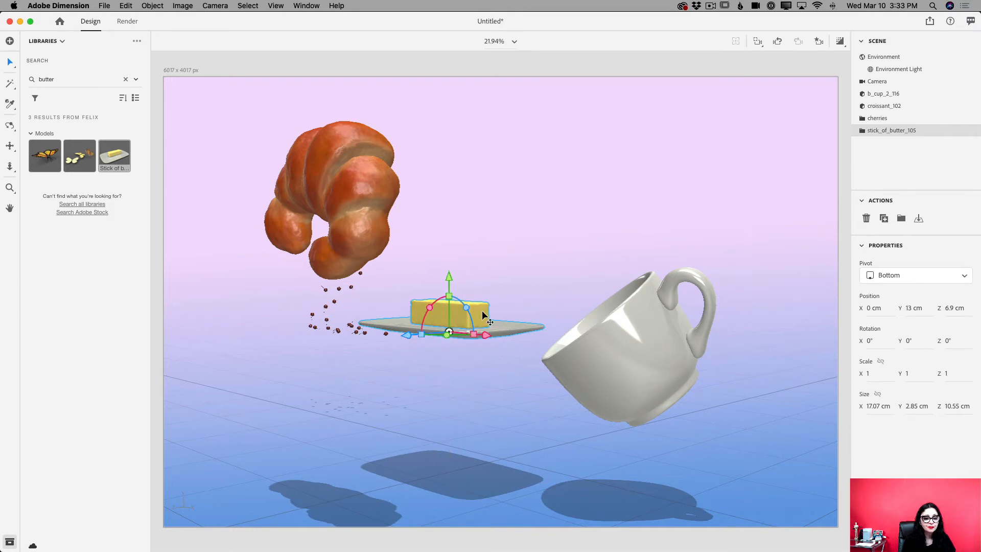
{"action": "left_click_drag", "start_coordinate": [467, 305], "coordinate": [471, 326]}
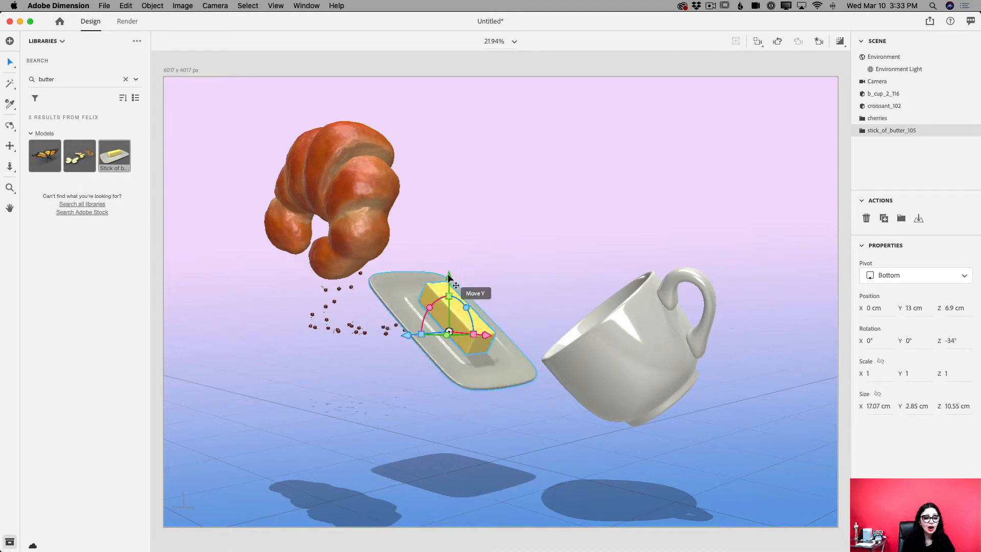
{"action": "left_click_drag", "start_coordinate": [448, 276], "coordinate": [448, 297]}
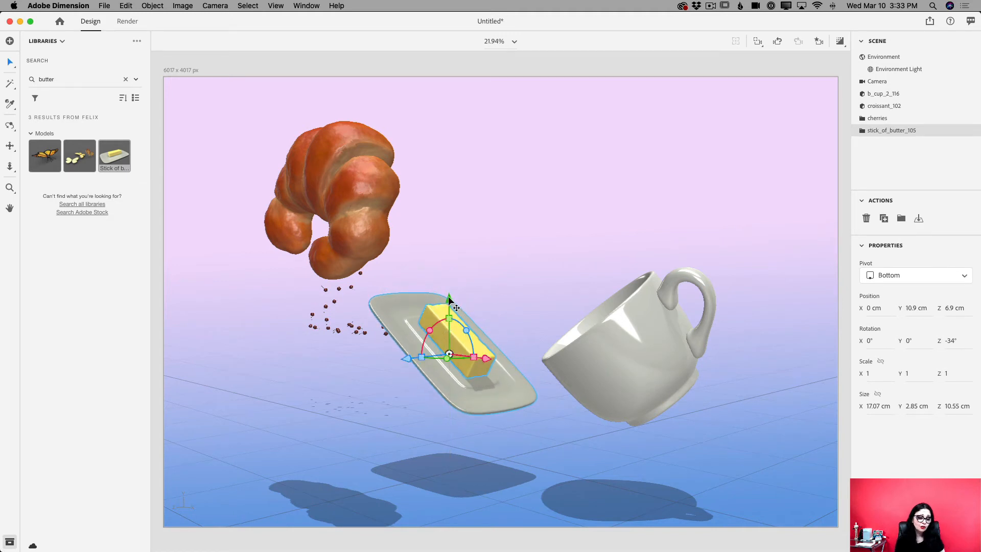
Spread the objects along Z by moving the cup to about -11.8 cm and the butter plate to about 3.5 cm
{"action": "left_click", "coordinate": [641, 380]}
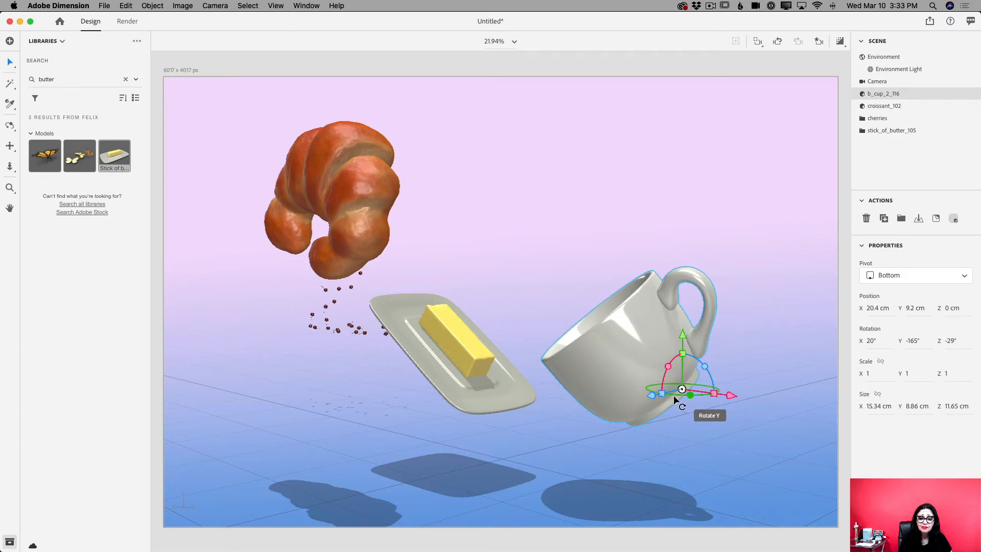
{"action": "left_click_drag", "start_coordinate": [652, 395], "coordinate": [729, 393]}
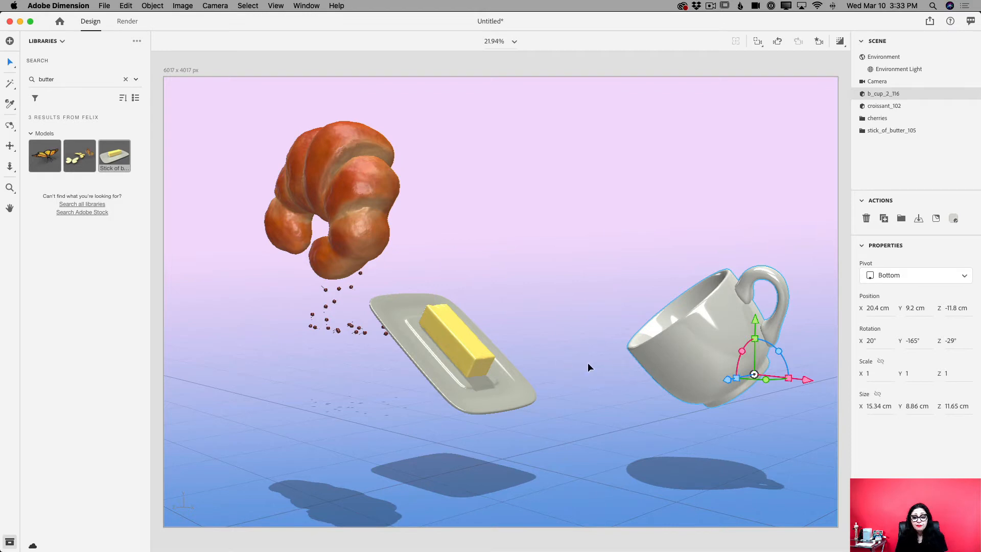
{"action": "left_click", "coordinate": [490, 389]}
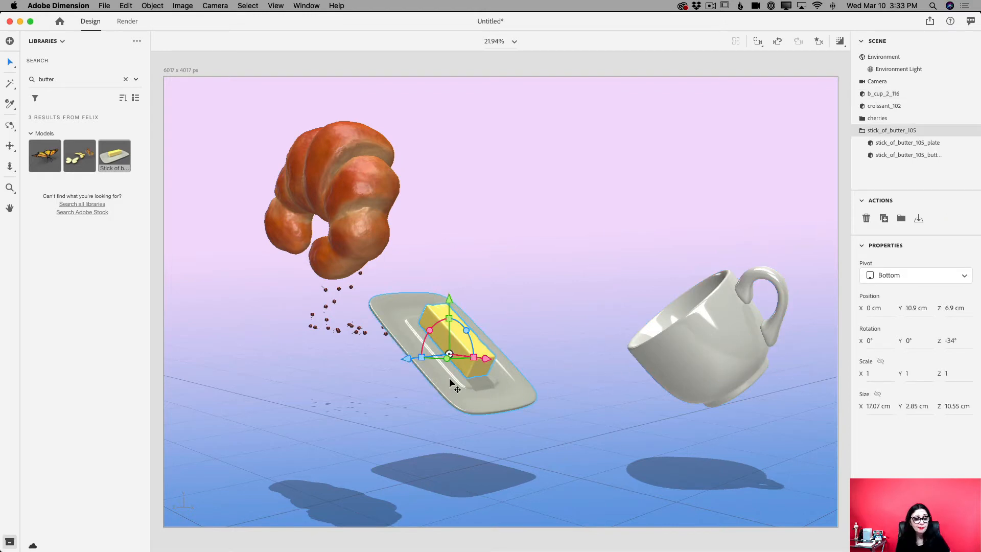
{"action": "left_click_drag", "start_coordinate": [408, 357], "coordinate": [436, 356]}
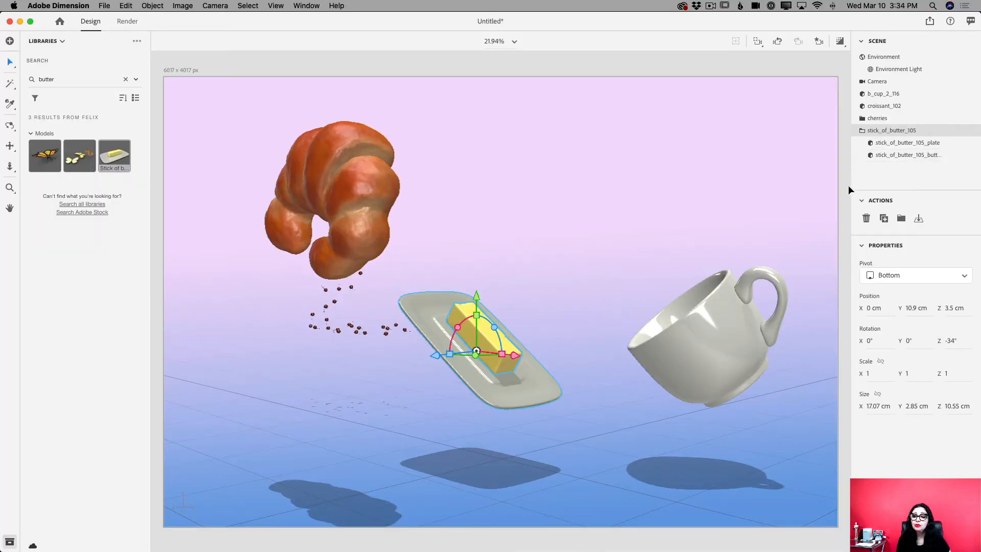
Lift the butter stick off its plate to about X 6.9 cm, Y 18.2 cm and rotate it to about X 148°, Y 180°, Z 118°
{"action": "left_click", "coordinate": [886, 159]}
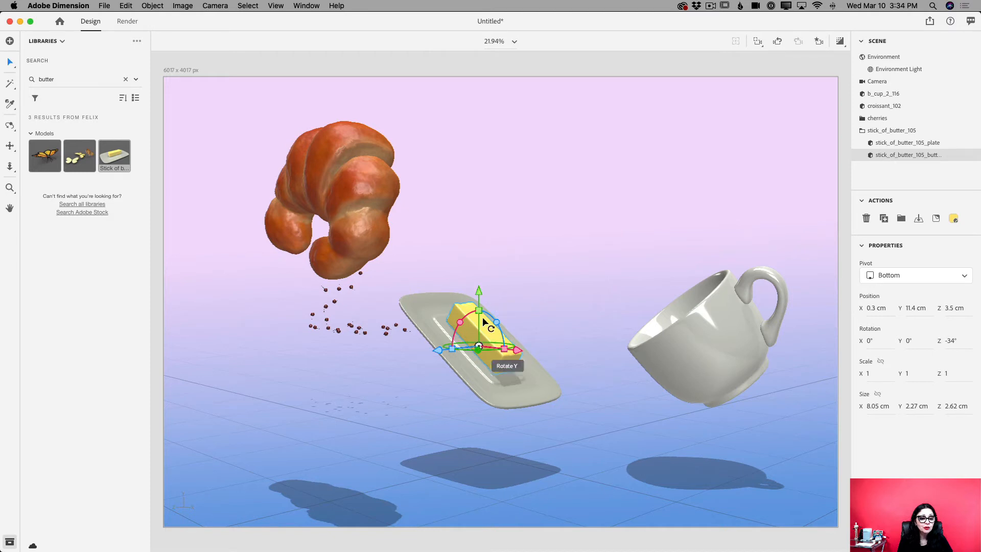
{"action": "left_click_drag", "start_coordinate": [479, 289], "coordinate": [503, 218]}
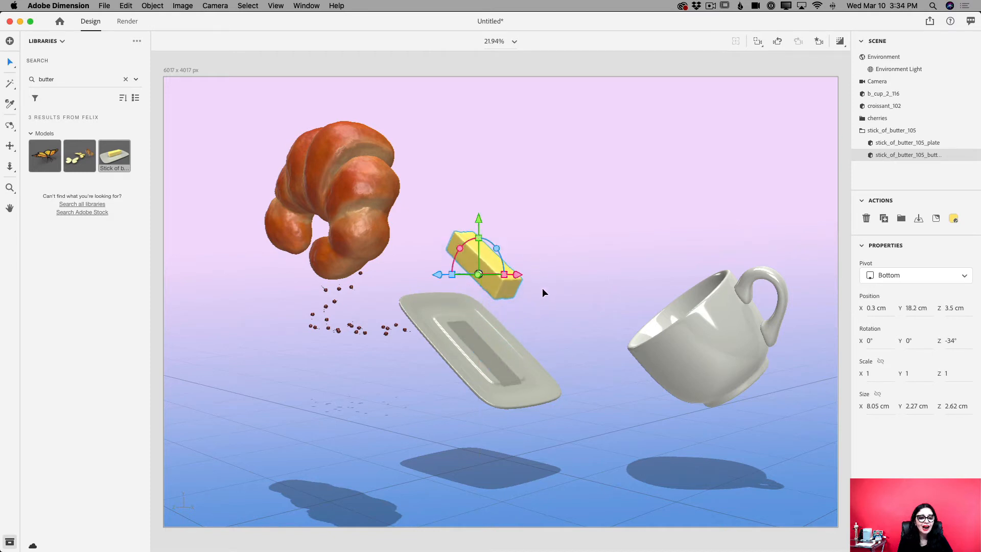
{"action": "left_click_drag", "start_coordinate": [519, 276], "coordinate": [581, 284]}
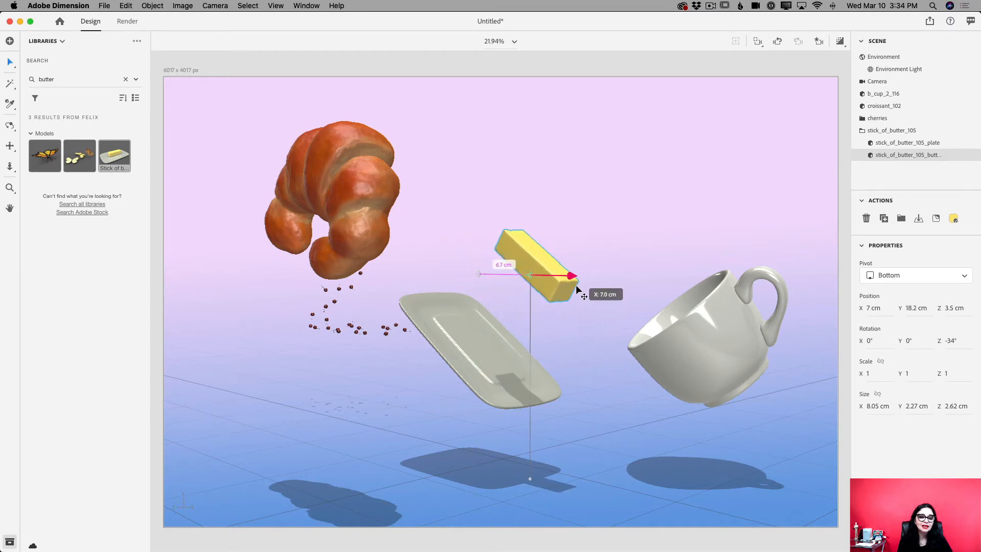
{"action": "left_click_drag", "start_coordinate": [549, 249], "coordinate": [527, 236]}
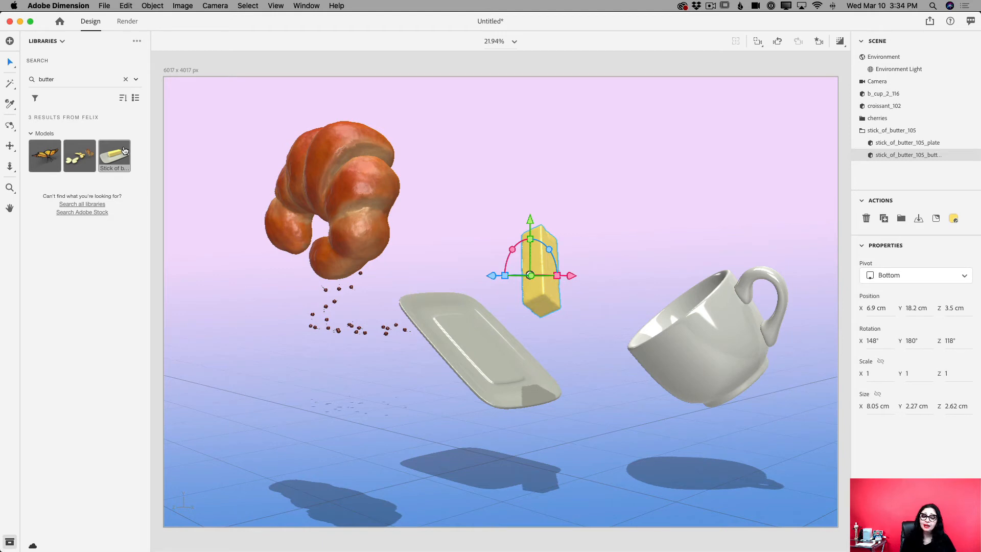
Search the FELIX library for "plate" and add the round serving plate model to the scene
{"action": "double_click", "coordinate": [55, 78]}
{"action": "type", "text": "plate"}
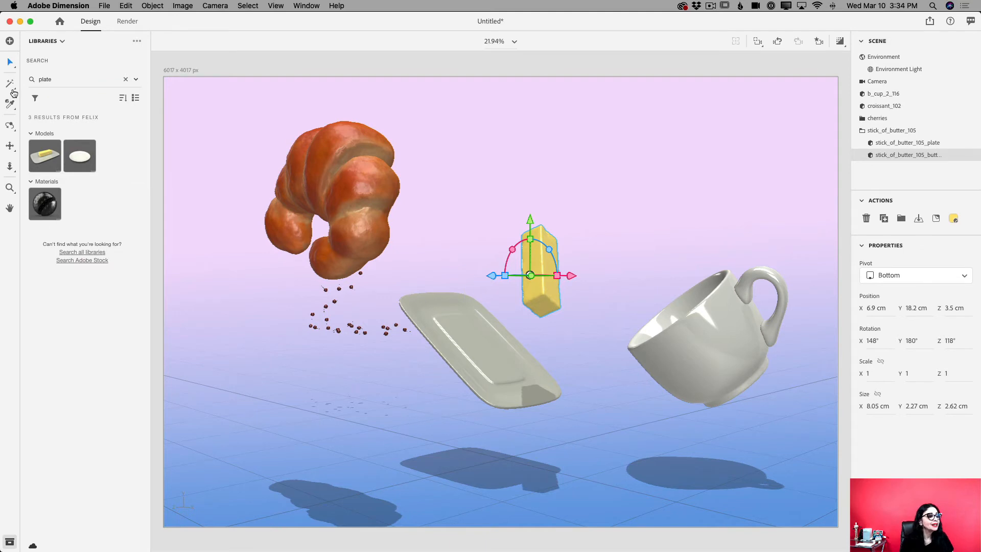
{"action": "left_click", "coordinate": [80, 156]}
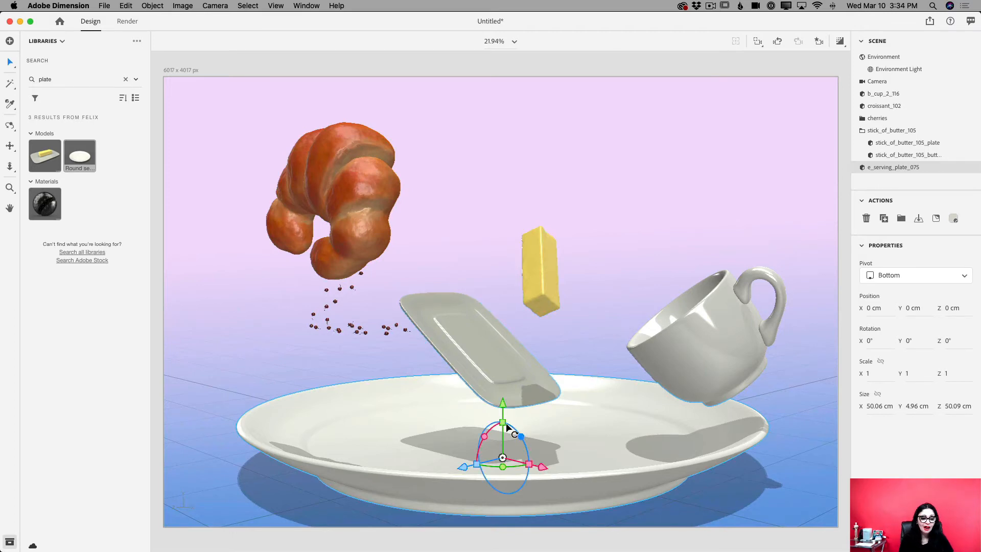
Scale the serving plate uniformly to 0.5 and move it below the croissant, at about X -11.9 cm, Z 13.2 cm
{"action": "left_click_drag", "start_coordinate": [502, 422], "coordinate": [505, 439]}
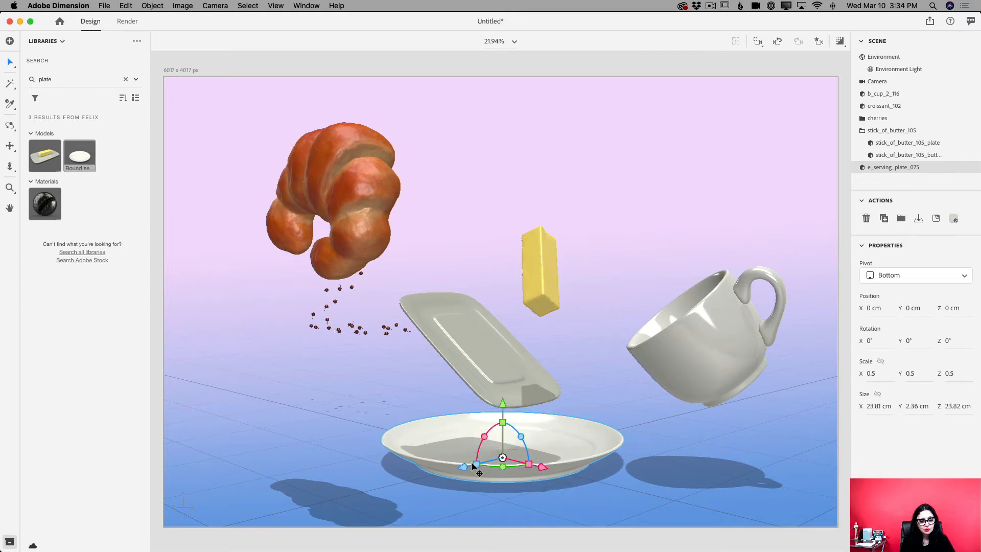
{"action": "left_click_drag", "start_coordinate": [460, 464], "coordinate": [344, 447]}
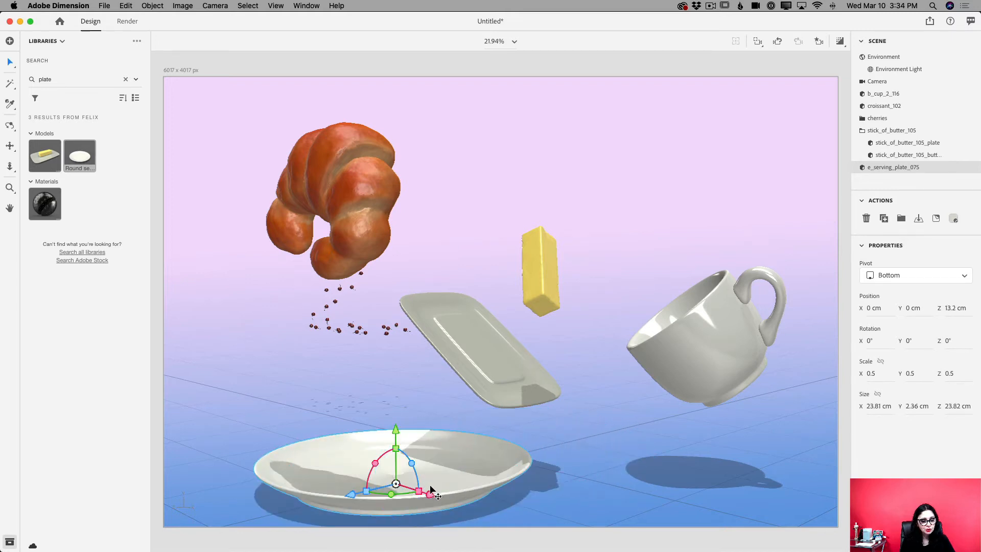
{"action": "left_click_drag", "start_coordinate": [429, 495], "coordinate": [350, 366]}
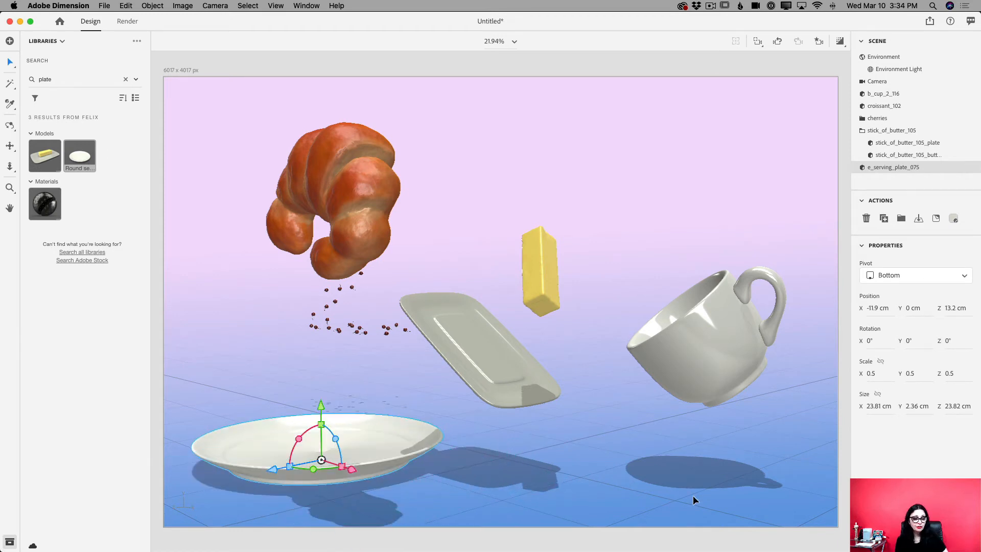
{"action": "scroll", "coordinate": [693, 495], "scroll_direction": "down", "scroll_amount": 6}
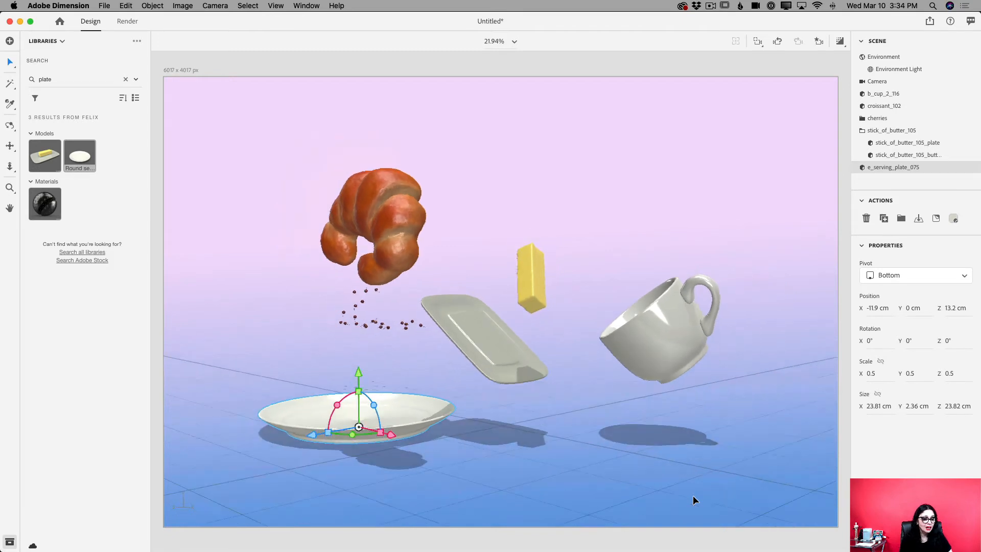
{"action": "scroll", "coordinate": [603, 526], "scroll_direction": "up", "scroll_amount": 5}
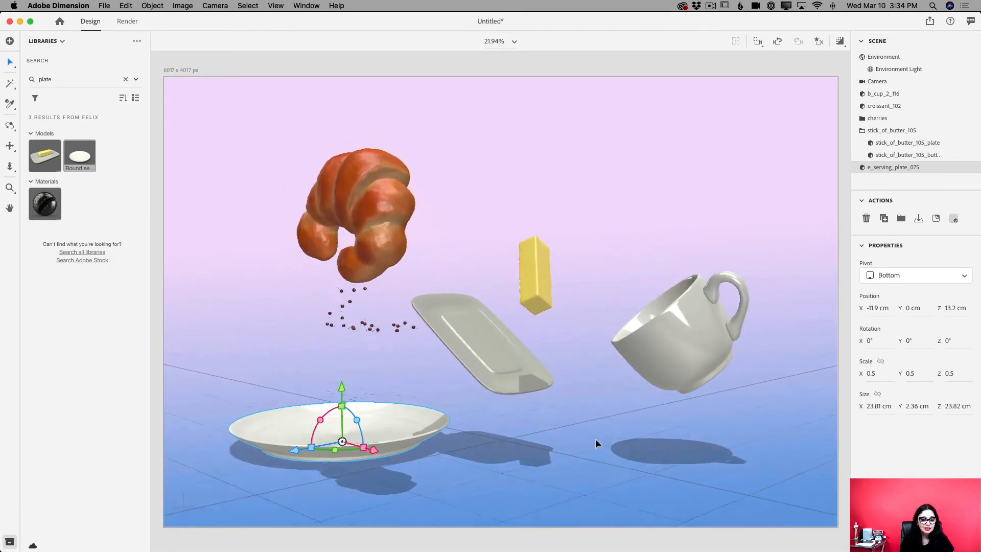
{"action": "scroll", "coordinate": [595, 438], "scroll_direction": "up", "scroll_amount": 4}
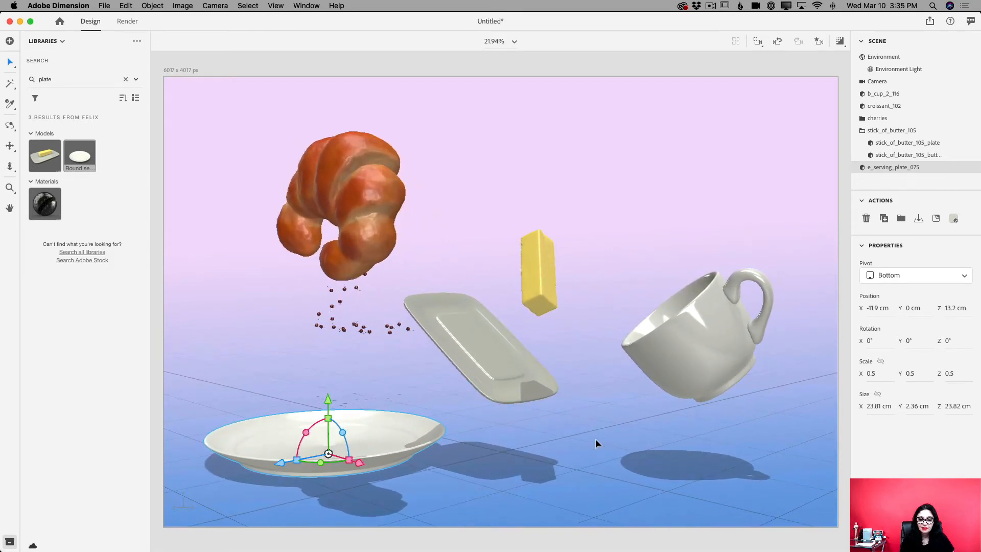
{"action": "scroll", "coordinate": [595, 439], "scroll_direction": "up", "scroll_amount": 2}
{"action": "scroll", "coordinate": [596, 438], "scroll_direction": "up", "scroll_amount": 2}
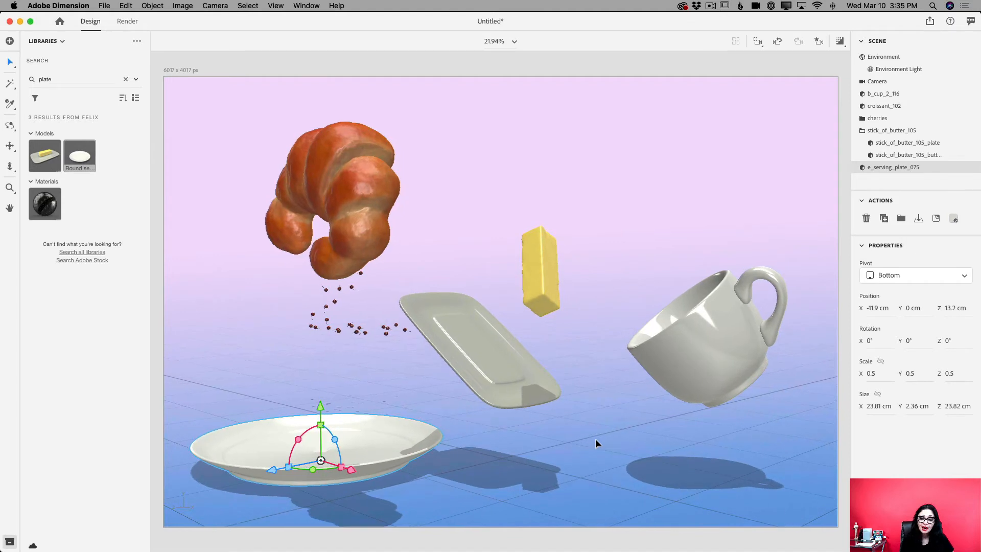
Move the cherries group onto the serving plate, at about X -6.8 cm, Y 2.4 cm, Z 15.6 cm, and deselect it
{"action": "scroll", "coordinate": [596, 438], "scroll_direction": "up", "scroll_amount": 2}
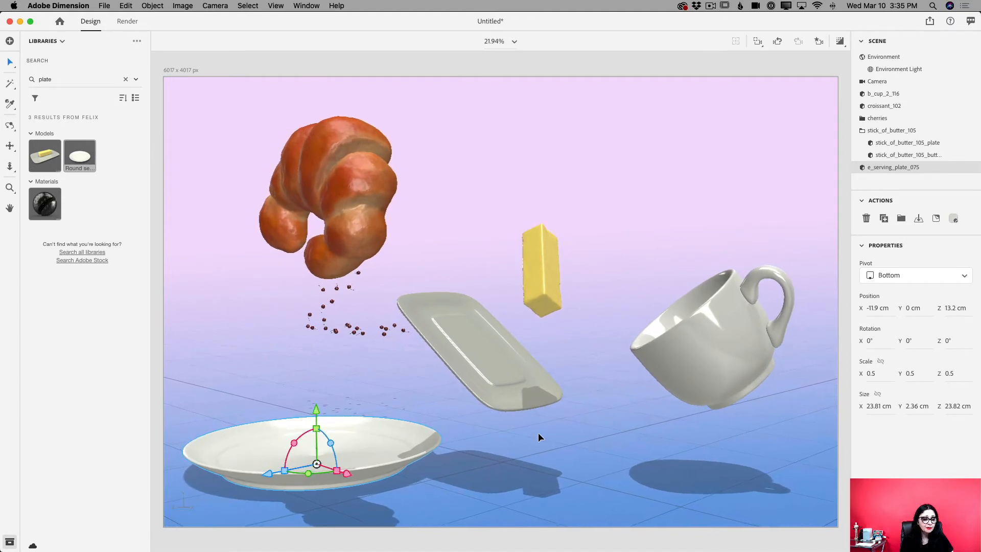
{"action": "left_click", "coordinate": [349, 328]}
{"action": "scroll", "coordinate": [349, 330], "scroll_direction": "down", "scroll_amount": 2}
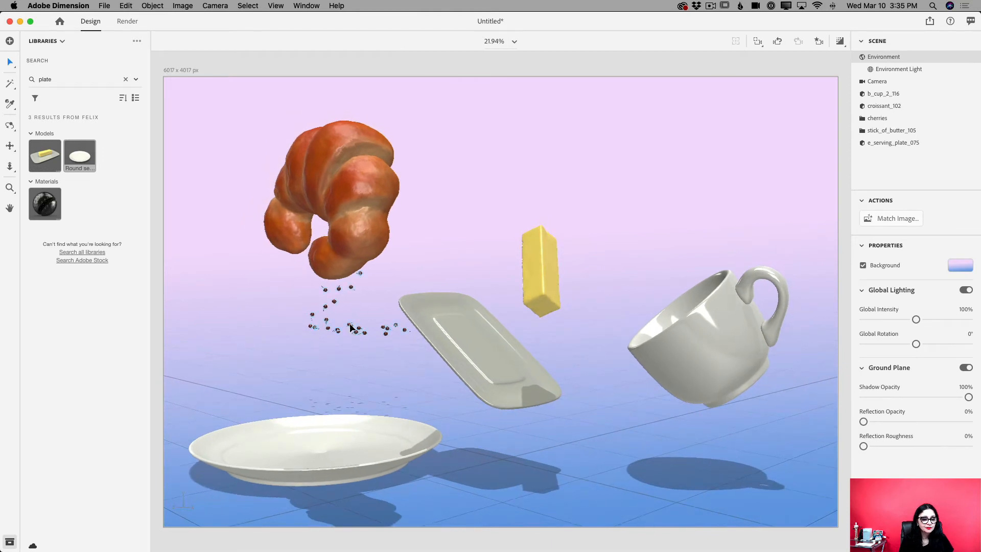
{"action": "left_click", "coordinate": [353, 329]}
{"action": "left_click_drag", "start_coordinate": [362, 276], "coordinate": [363, 336]}
{"action": "left_click_drag", "start_coordinate": [399, 393], "coordinate": [582, 437]}
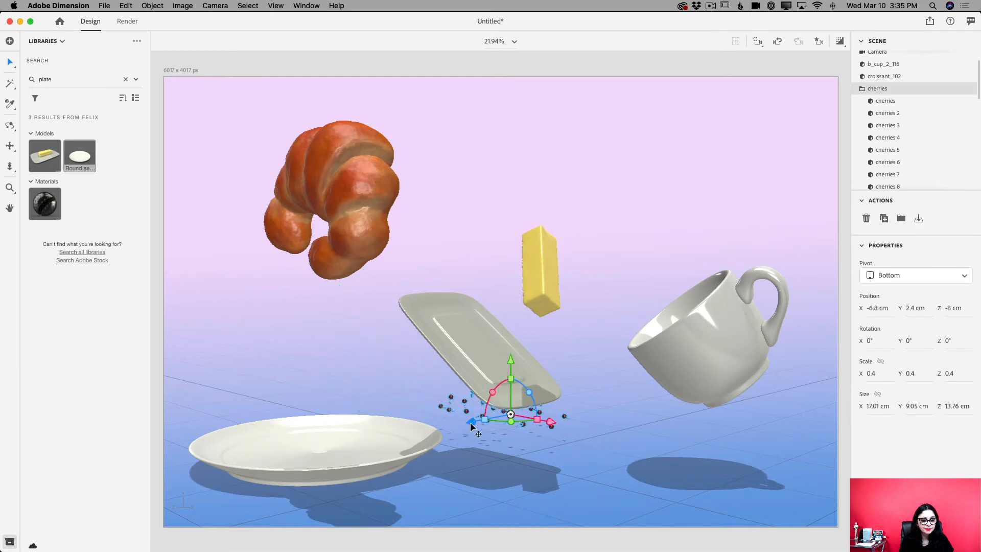
{"action": "left_click_drag", "start_coordinate": [470, 425], "coordinate": [408, 459]}
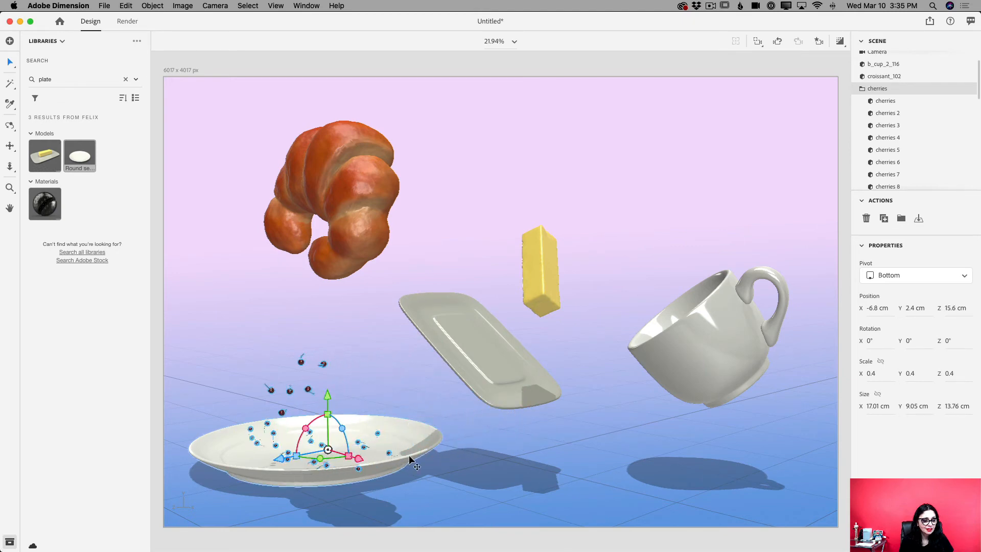
{"action": "left_click", "coordinate": [480, 466]}
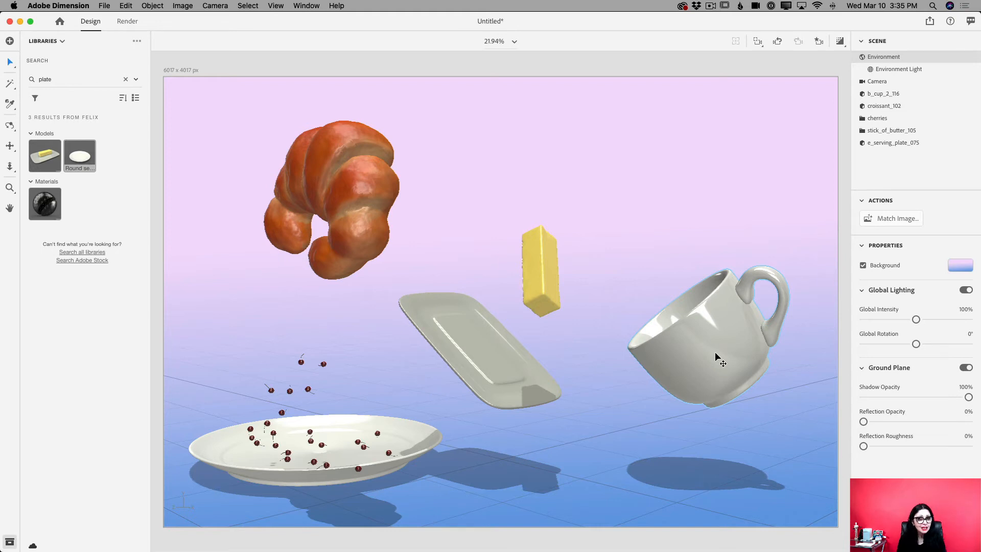
Search the FELIX library for "splash" and add the model named Splash to the scene
{"action": "left_click", "coordinate": [55, 80]}
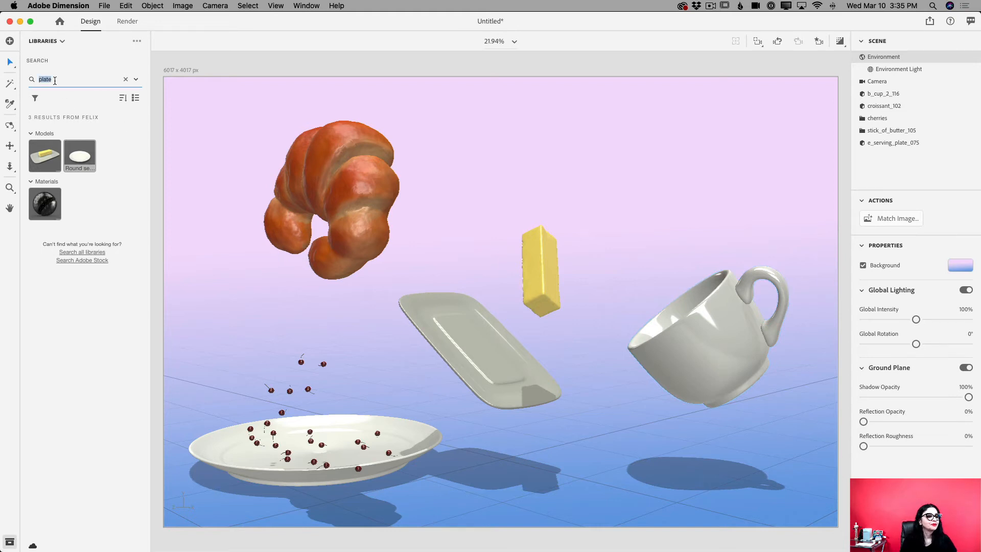
{"action": "type", "text": "splash"}
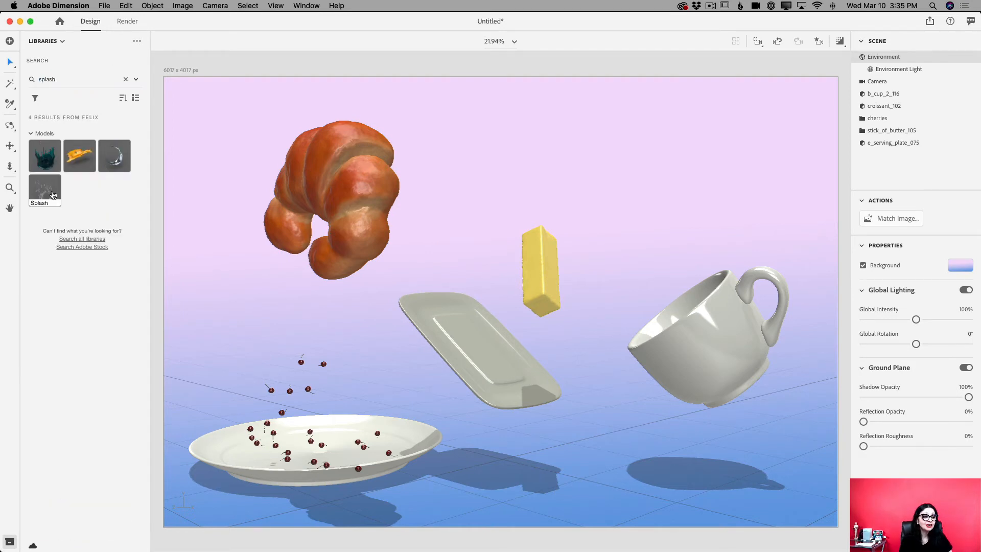
{"action": "mouse_move", "coordinate": [53, 195]}
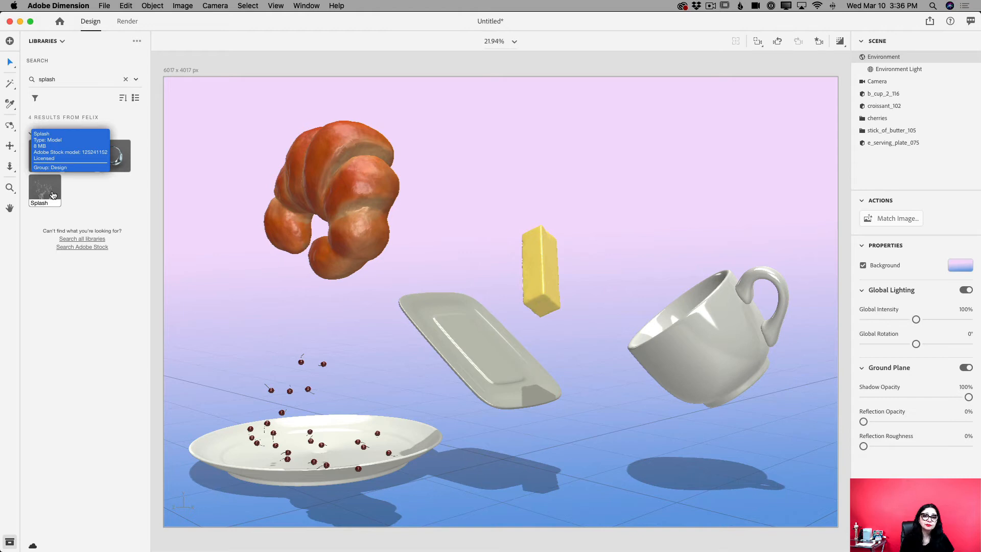
{"action": "left_click", "coordinate": [53, 195]}
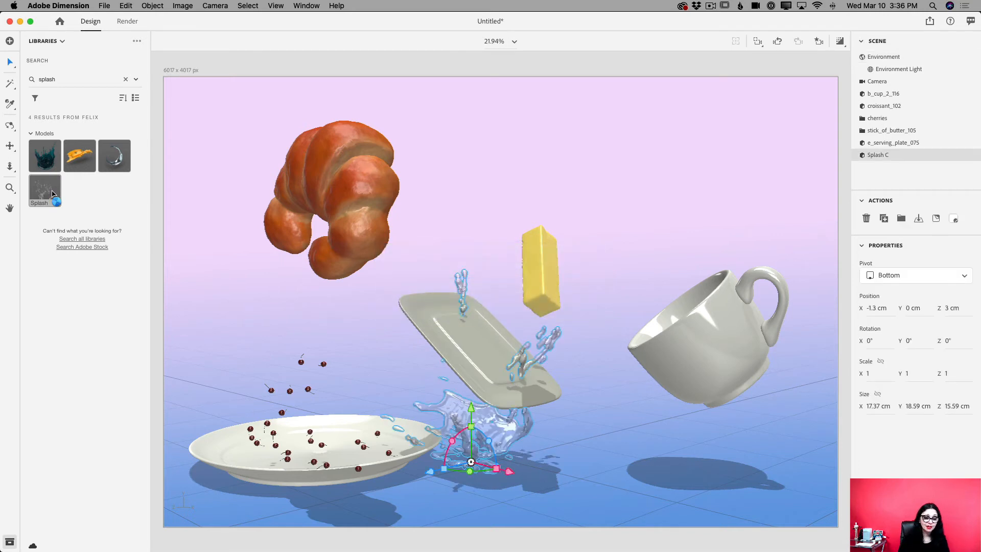
Move the splash into the mouth of the tilted cup, at about X 15.8 cm, Y 11.6 cm, Z -6.9 cm
{"action": "scroll", "coordinate": [465, 464], "scroll_direction": "up", "scroll_amount": 1}
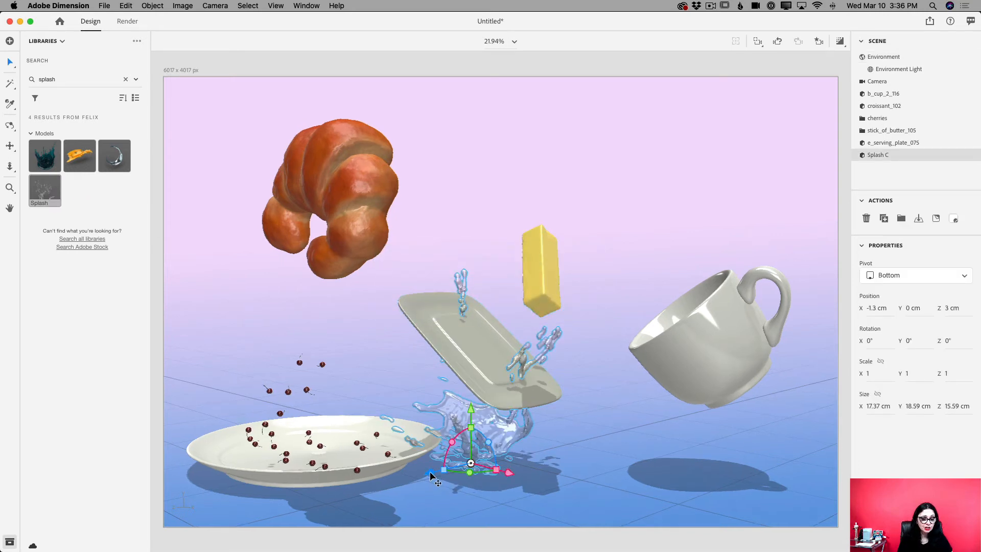
{"action": "left_click_drag", "start_coordinate": [430, 471], "coordinate": [595, 258]}
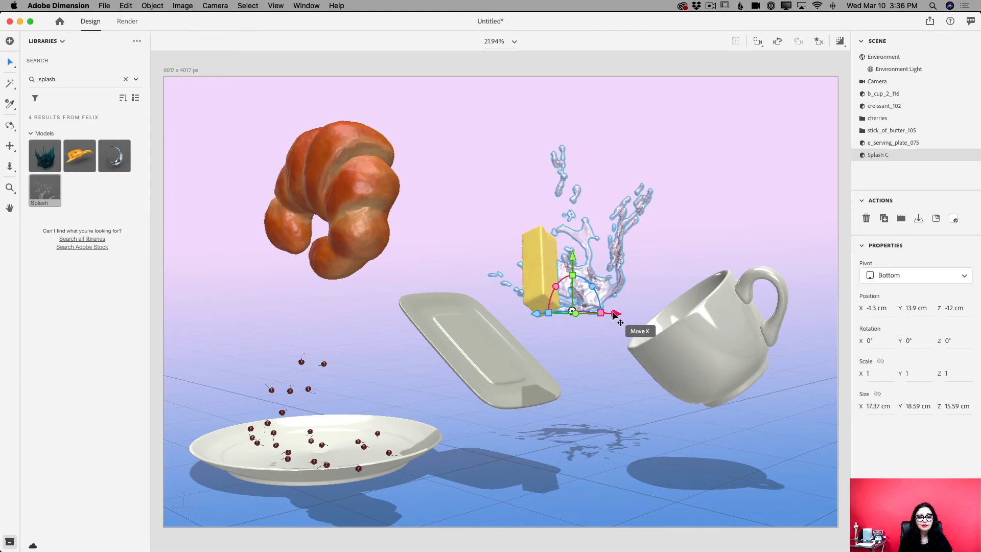
{"action": "left_click_drag", "start_coordinate": [615, 312], "coordinate": [766, 334]}
{"action": "left_click_drag", "start_coordinate": [683, 323], "coordinate": [626, 348]}
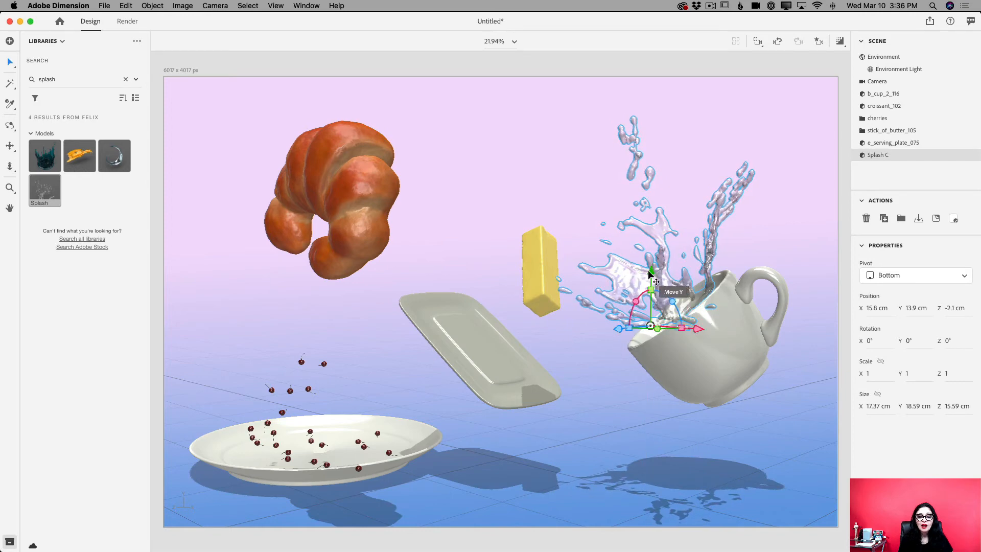
{"action": "left_click_drag", "start_coordinate": [652, 270], "coordinate": [675, 302]}
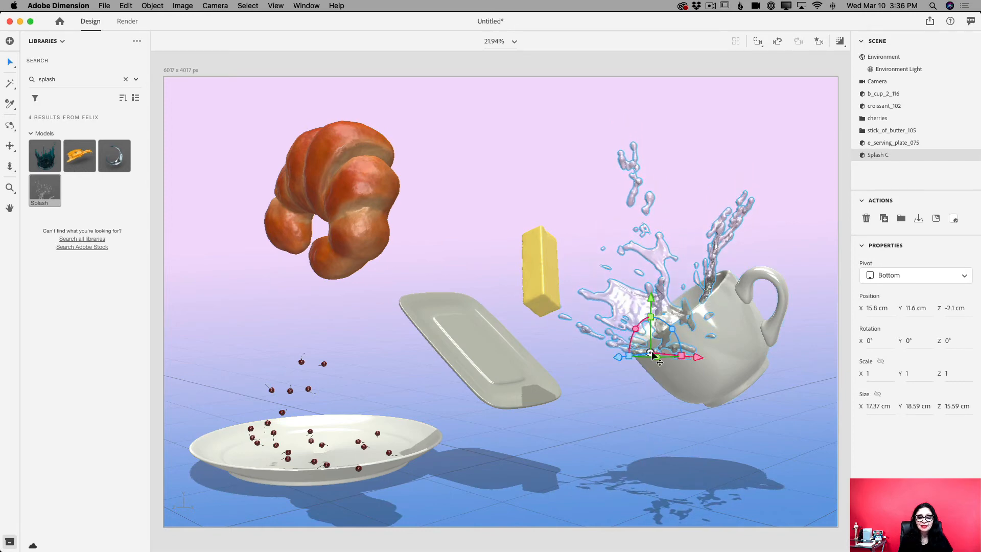
{"action": "left_click_drag", "start_coordinate": [618, 354], "coordinate": [666, 339]}
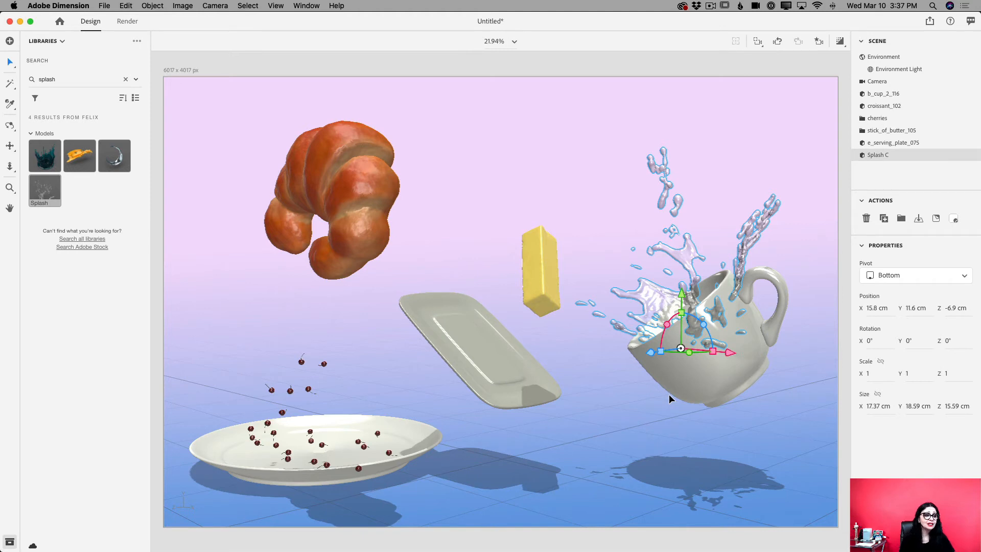
Switch from the libraries to the Starter Assets and look through the models for the splash shapes
{"action": "left_click", "coordinate": [58, 43]}
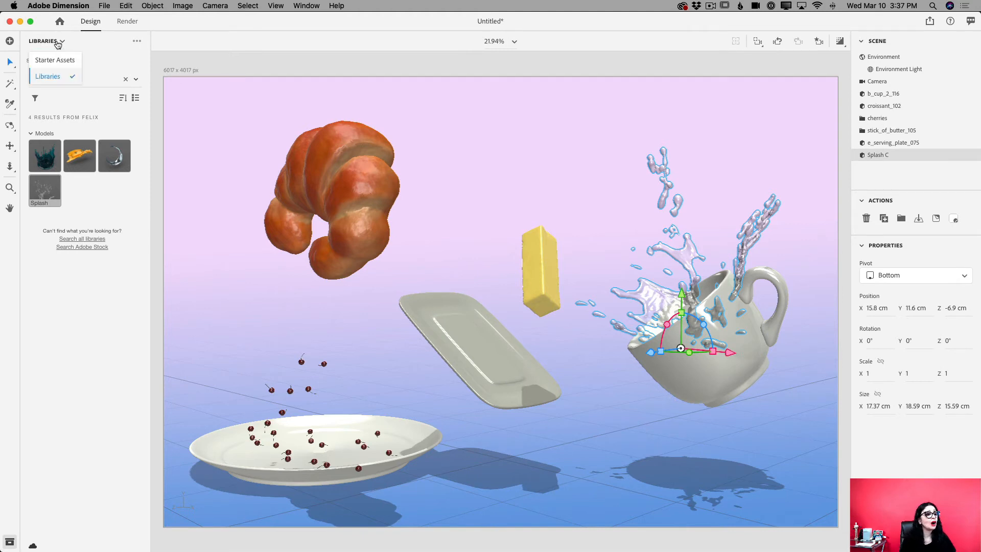
{"action": "left_click", "coordinate": [55, 60]}
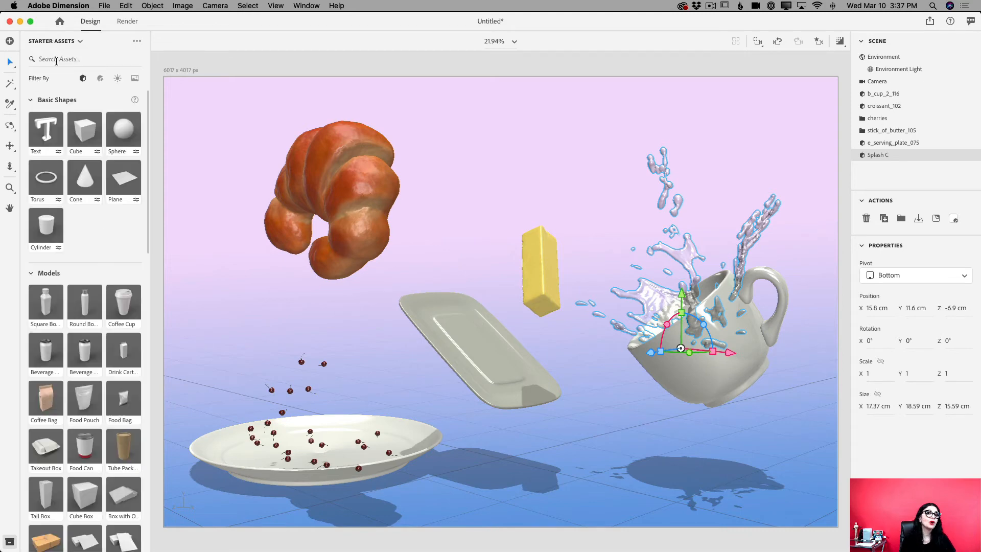
{"action": "scroll", "coordinate": [34, 260], "scroll_direction": "down", "scroll_amount": 15}
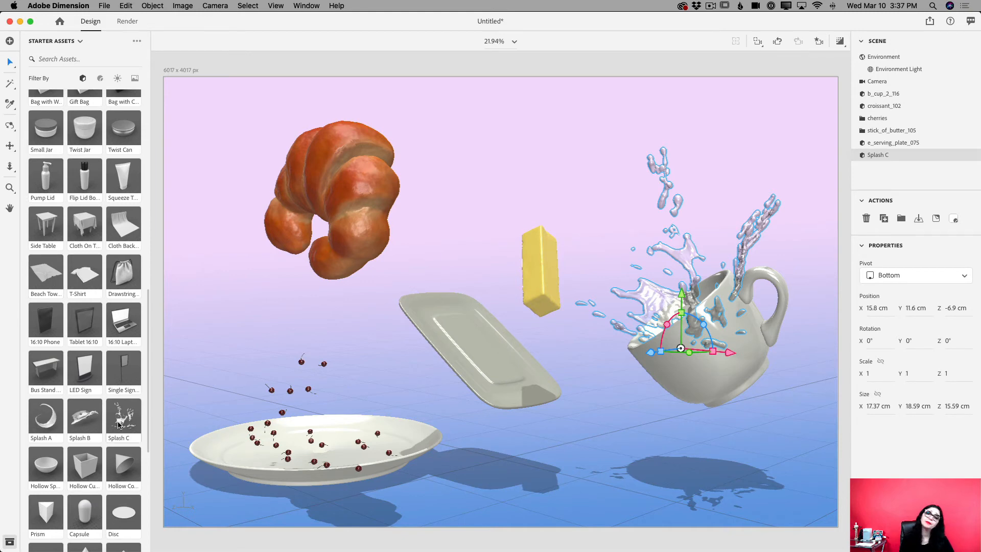
{"action": "scroll", "coordinate": [118, 424], "scroll_direction": "up", "scroll_amount": 15}
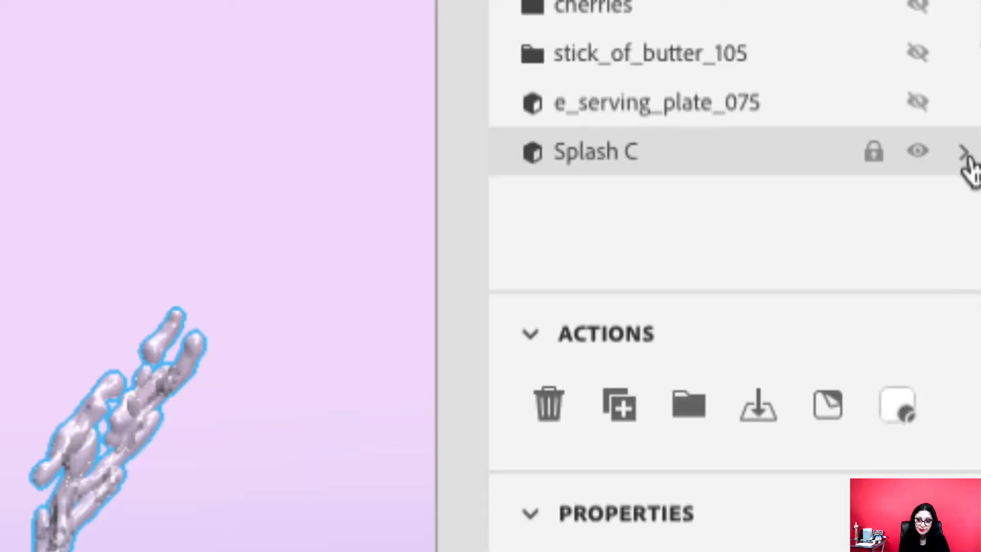
Open the material of the splash model and set its base color to a coffee brown, RGB 133, 64, 0
{"action": "left_click", "coordinate": [964, 152]}
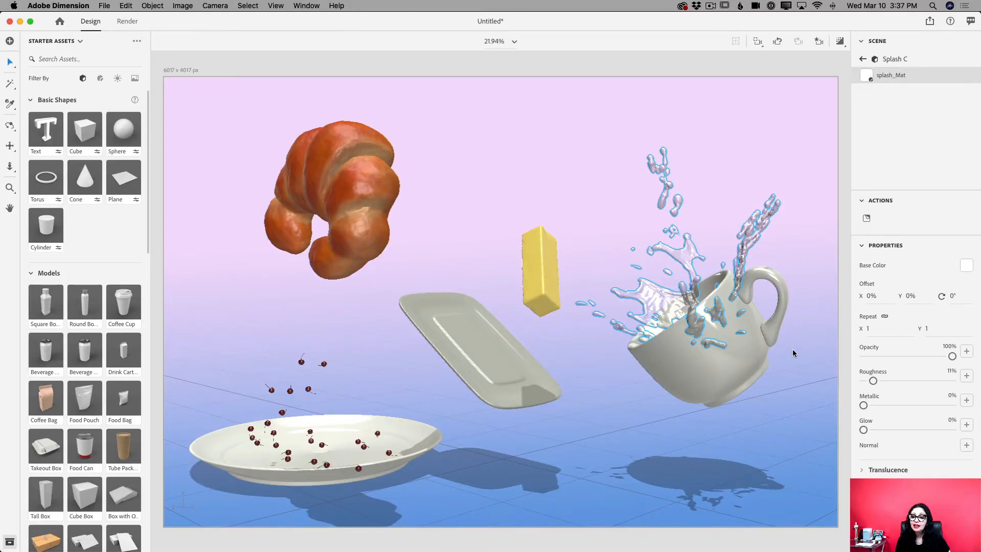
{"action": "left_click", "coordinate": [965, 269]}
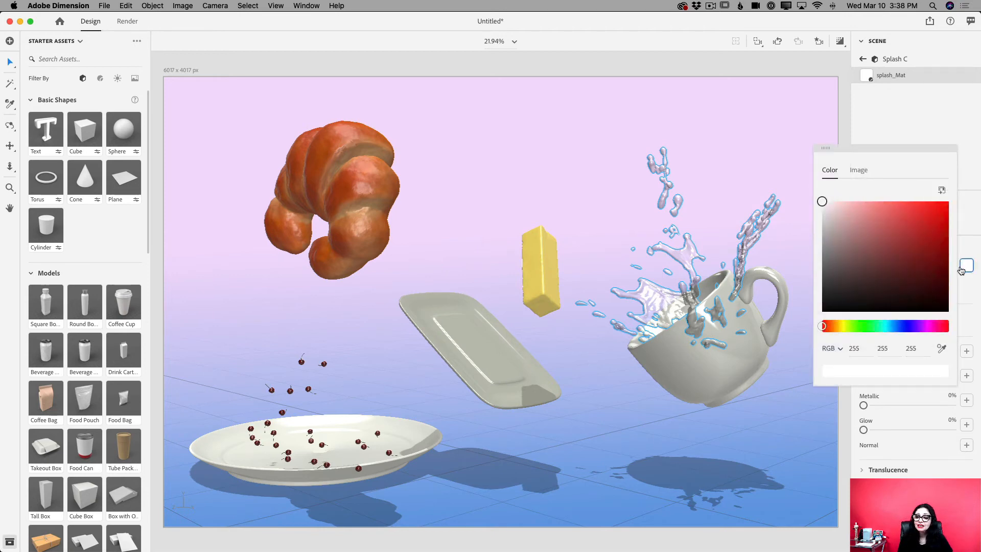
{"action": "left_click", "coordinate": [836, 327]}
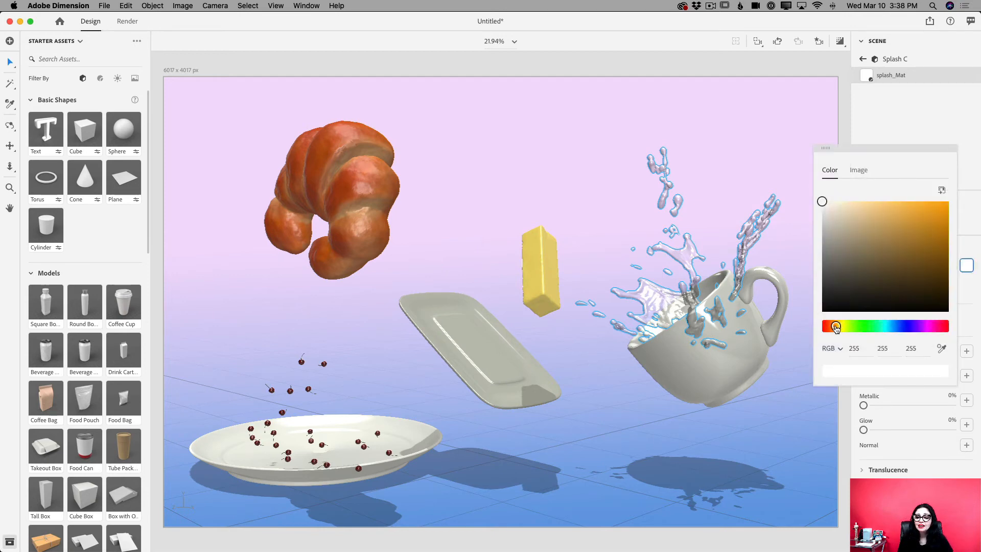
{"action": "left_click_drag", "start_coordinate": [836, 328], "coordinate": [833, 330]}
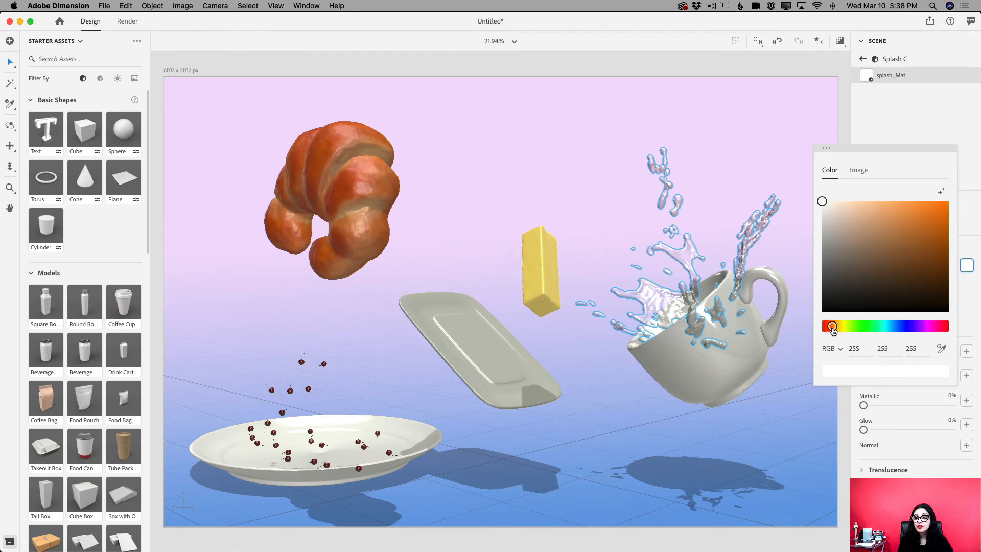
{"action": "left_click", "coordinate": [948, 254]}
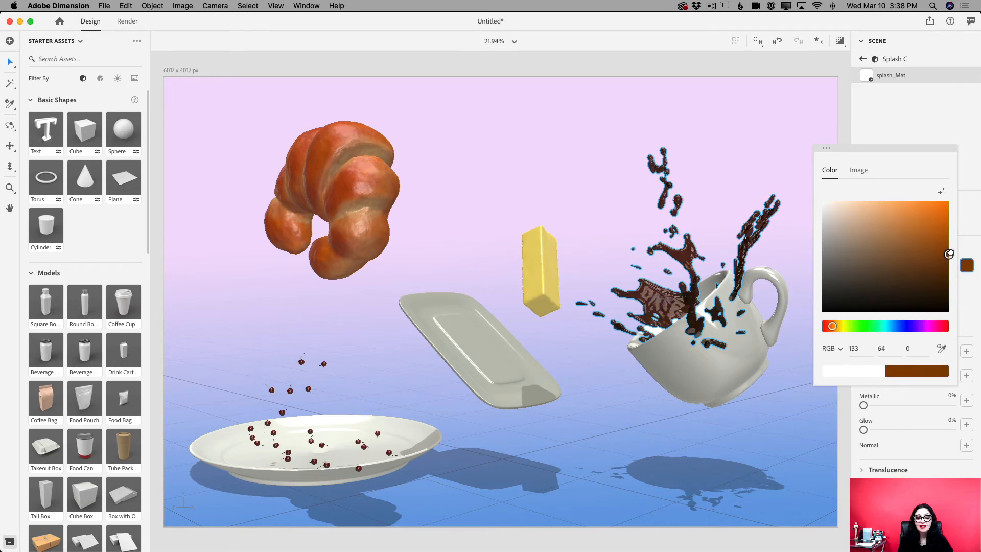
Darken the splash material's base color to RGB 99, 48, 0 and return to the scene's object list
{"action": "mouse_move", "coordinate": [949, 254]}
{"action": "left_mouse_down"}
{"action": "mouse_move", "coordinate": [949, 215]}
{"action": "mouse_move", "coordinate": [947, 278]}
{"action": "mouse_move", "coordinate": [948, 264]}
{"action": "mouse_move", "coordinate": [936, 265]}
{"action": "mouse_move", "coordinate": [949, 268]}
{"action": "left_mouse_up"}
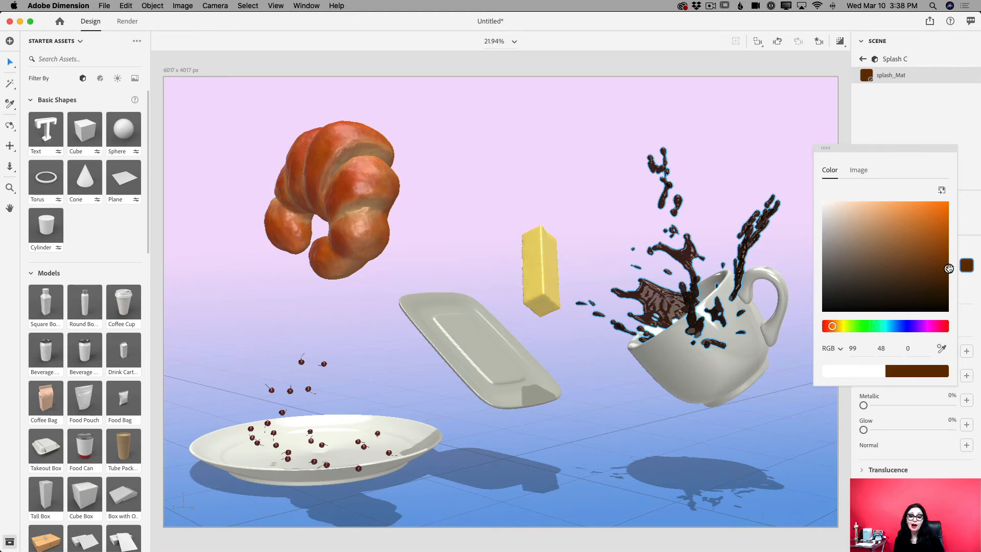
{"action": "left_click", "coordinate": [861, 61]}
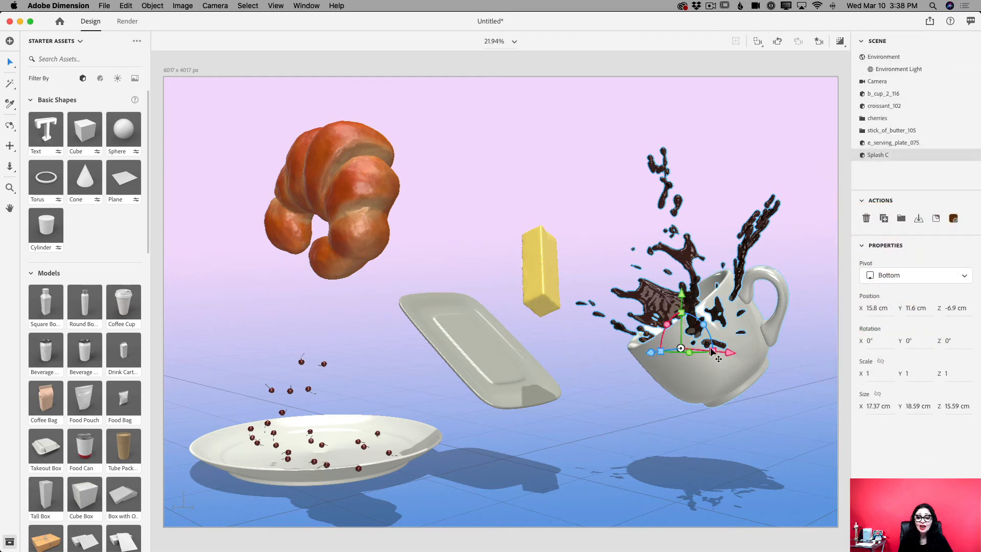
Select the coffee cup and look through the Adobe Standard and Substance materials for a metallic finish
{"action": "left_click", "coordinate": [750, 363]}
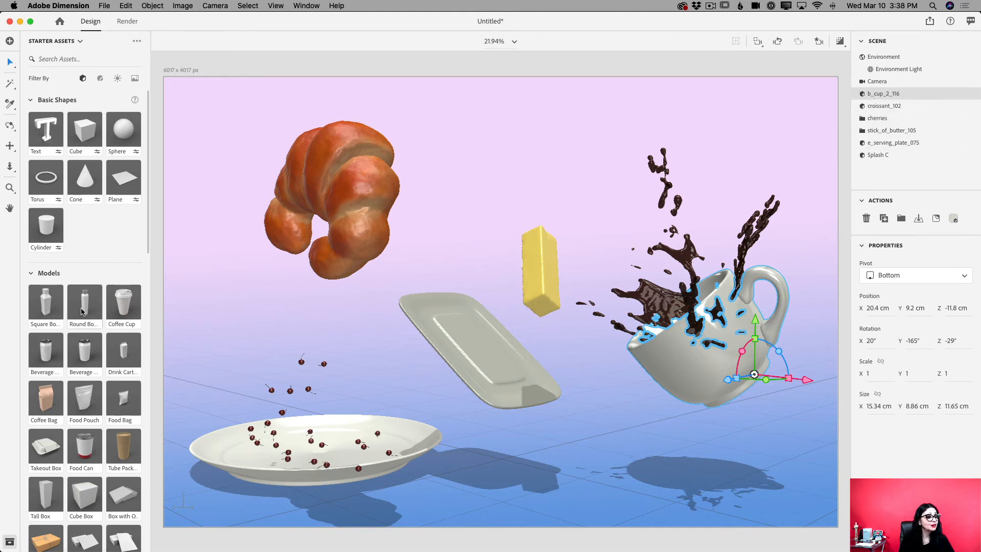
{"action": "left_click", "coordinate": [100, 78]}
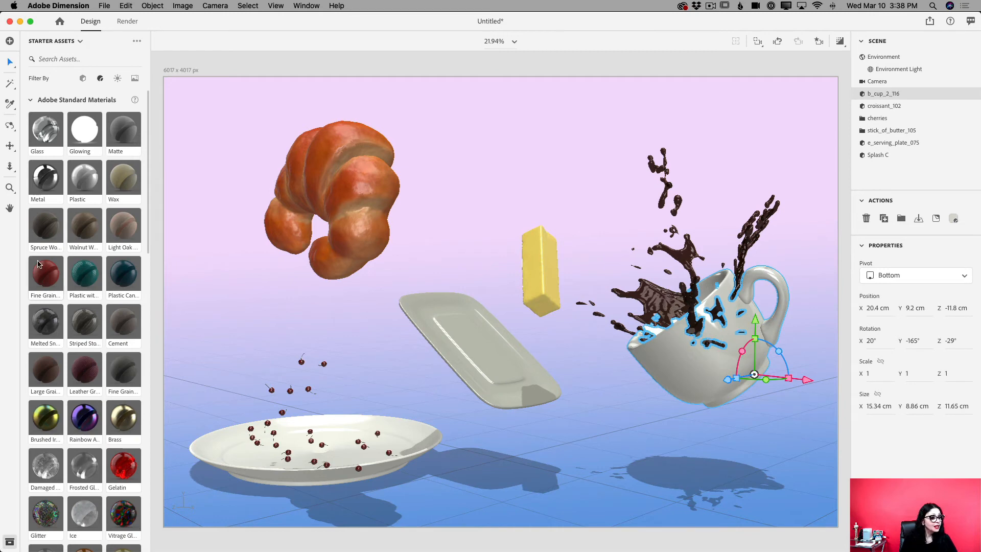
{"action": "scroll", "coordinate": [38, 264], "scroll_direction": "down", "scroll_amount": 5}
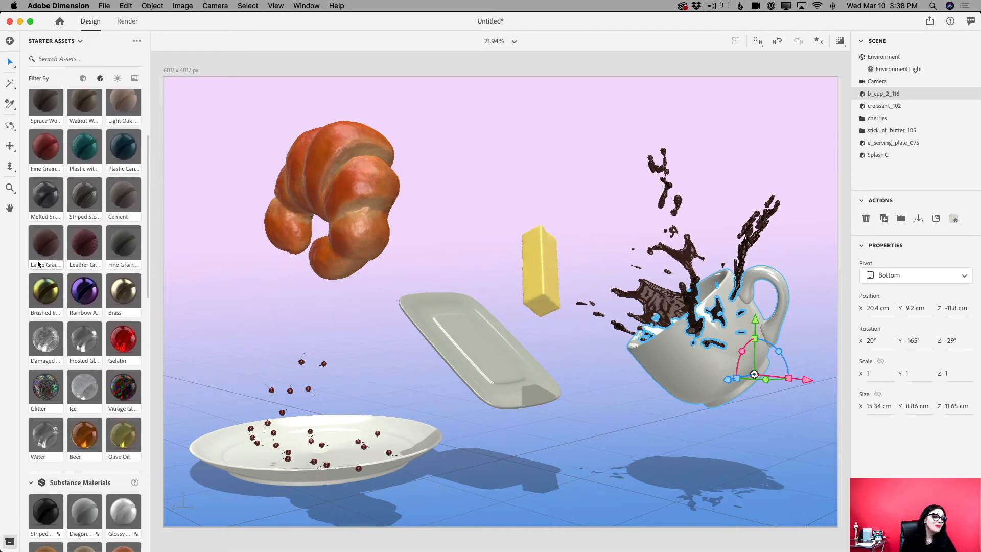
{"action": "scroll", "coordinate": [82, 184], "scroll_direction": "up", "scroll_amount": 6}
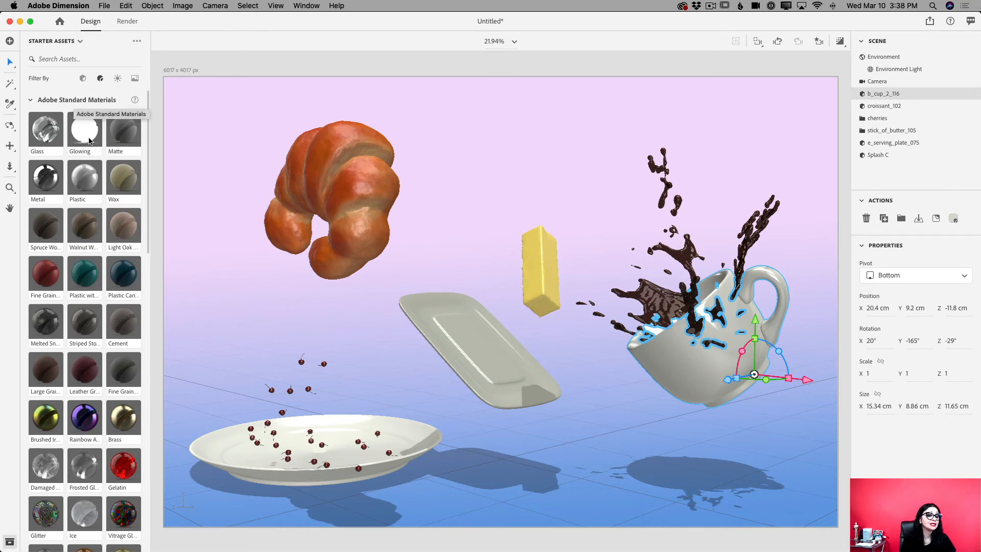
{"action": "scroll", "coordinate": [92, 179], "scroll_direction": "down", "scroll_amount": 6}
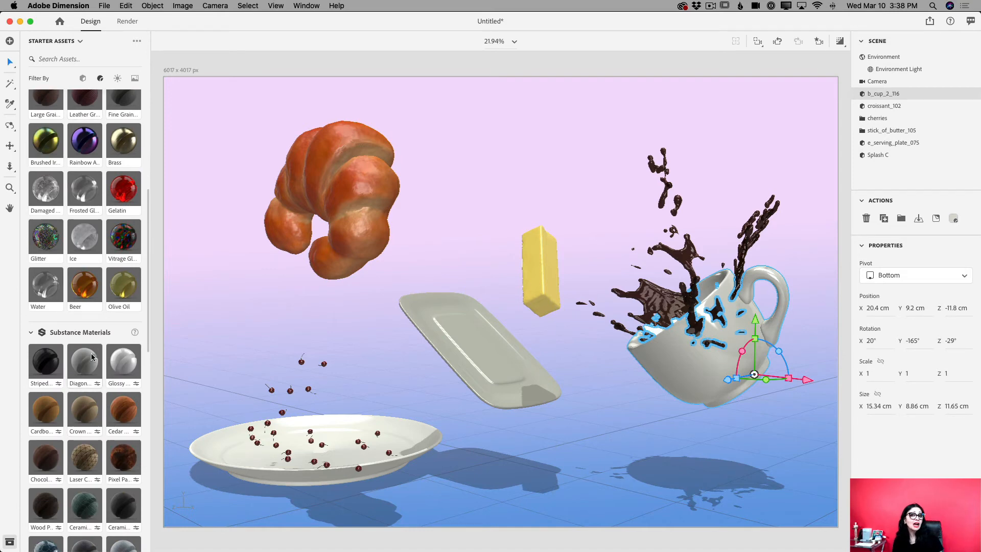
{"action": "scroll", "coordinate": [92, 357], "scroll_direction": "up", "scroll_amount": 5}
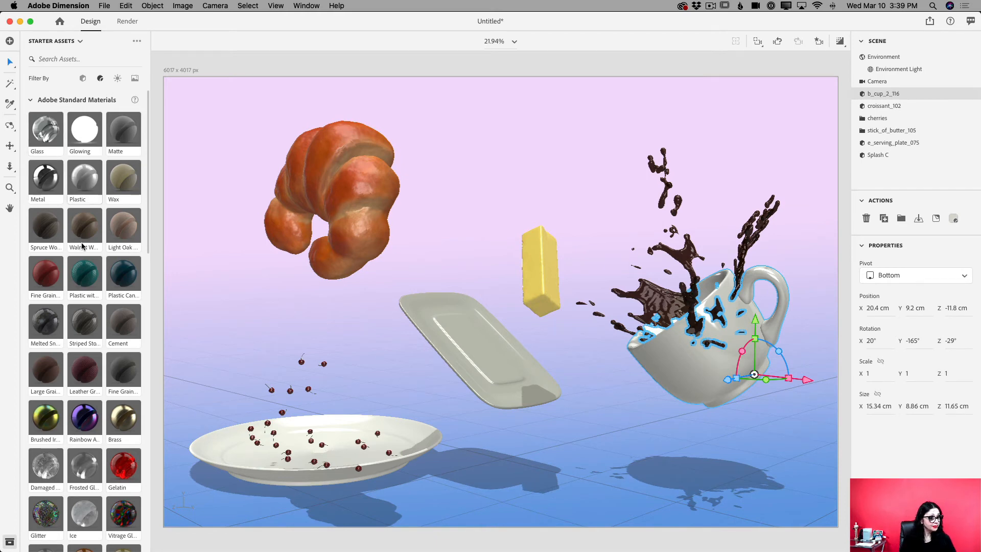
{"action": "scroll", "coordinate": [44, 313], "scroll_direction": "down", "scroll_amount": 10}
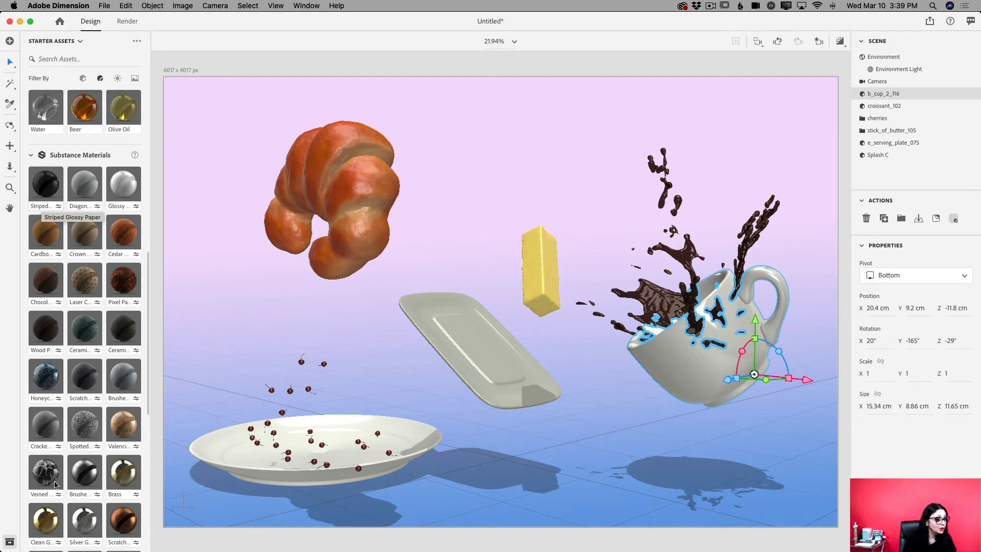
{"action": "scroll", "coordinate": [55, 398], "scroll_direction": "down", "scroll_amount": 2}
{"action": "scroll", "coordinate": [56, 398], "scroll_direction": "down", "scroll_amount": 1}
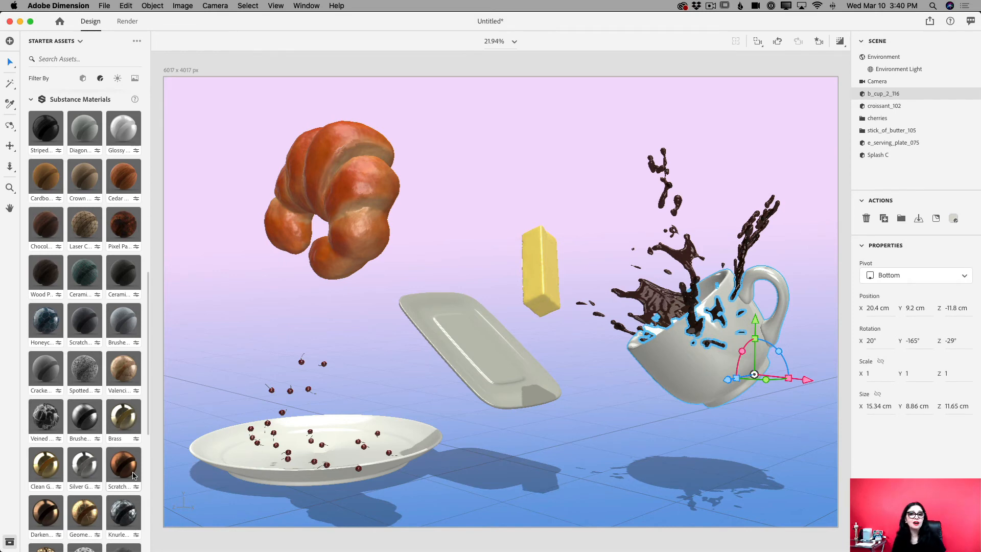
{"action": "scroll", "coordinate": [117, 480], "scroll_direction": "down", "scroll_amount": 5}
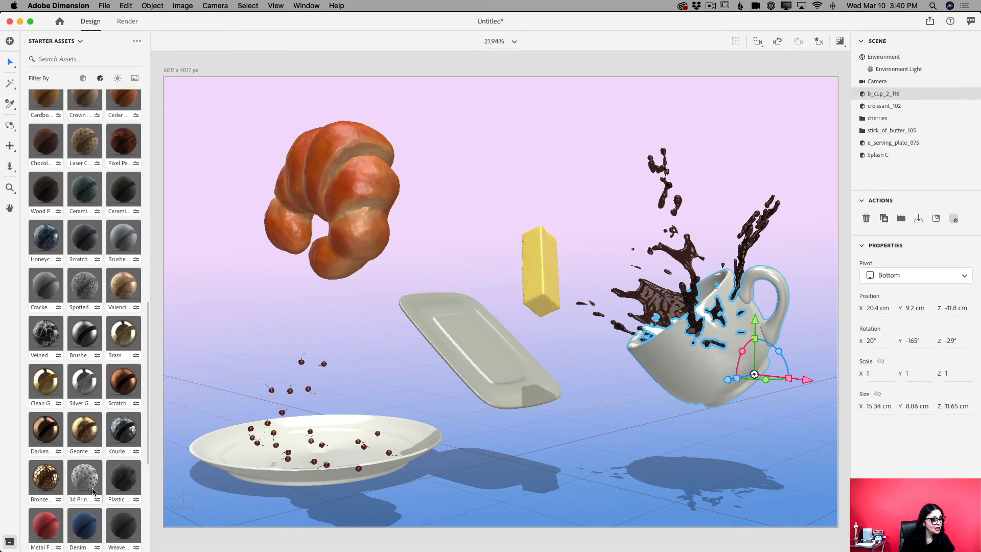
{"action": "scroll", "coordinate": [92, 476], "scroll_direction": "down", "scroll_amount": 1}
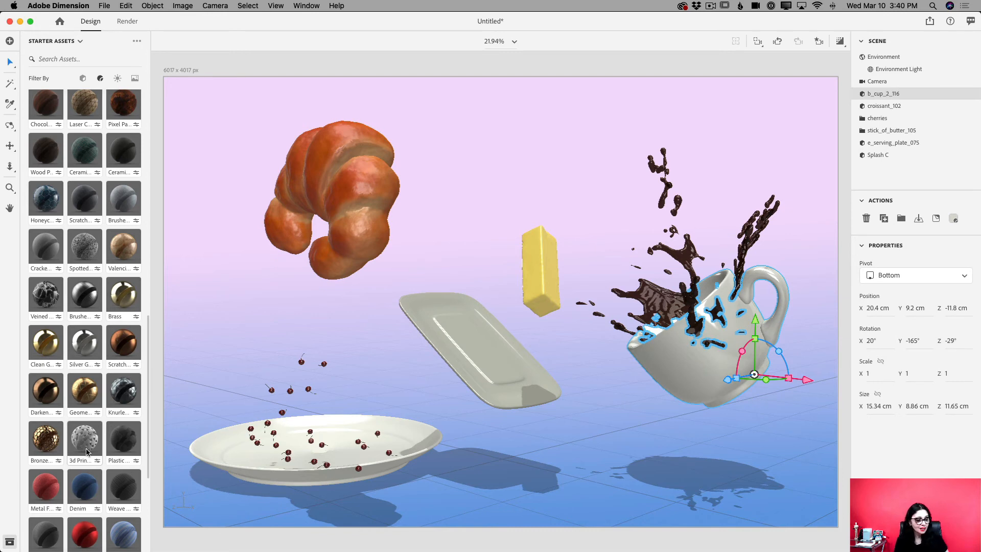
{"action": "scroll", "coordinate": [85, 401], "scroll_direction": "up", "scroll_amount": 1}
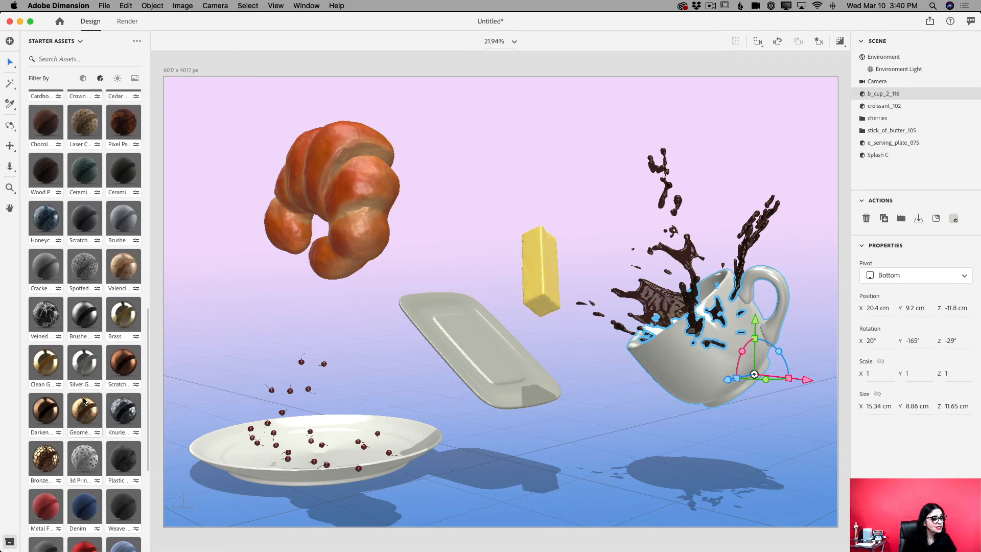
{"action": "scroll", "coordinate": [84, 401], "scroll_direction": "up", "scroll_amount": 1}
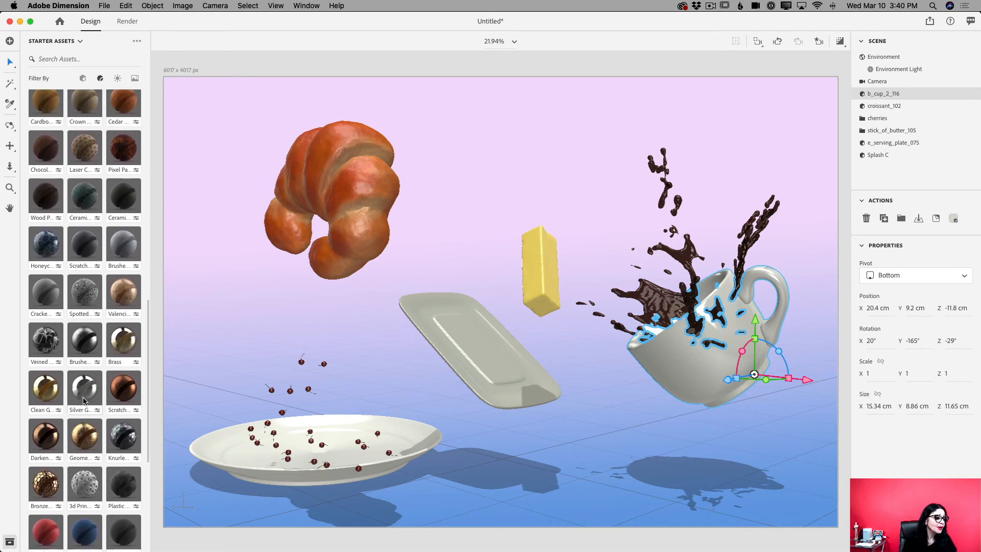
Try the Brass material on the cup and replace it with Clean Gold
{"action": "left_click", "coordinate": [128, 344]}
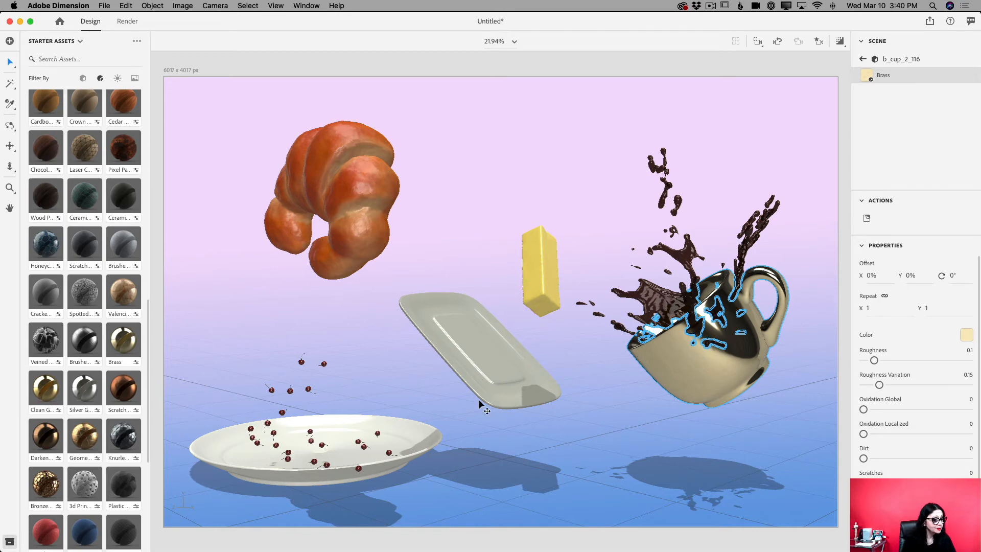
{"action": "left_click", "coordinate": [48, 395]}
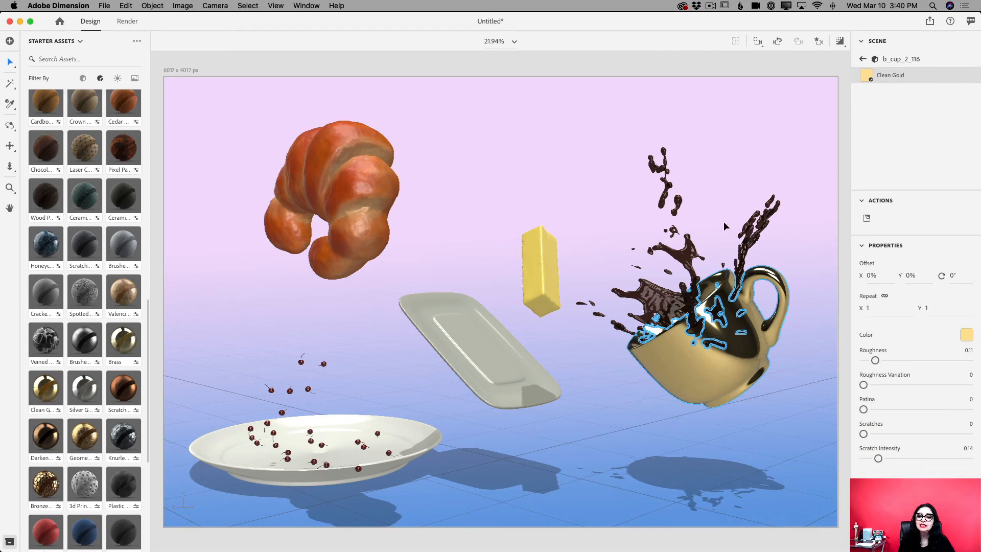
Check the gold cup and the rest of the scene in the render preview, and switch the preview off again
{"action": "left_click", "coordinate": [841, 44]}
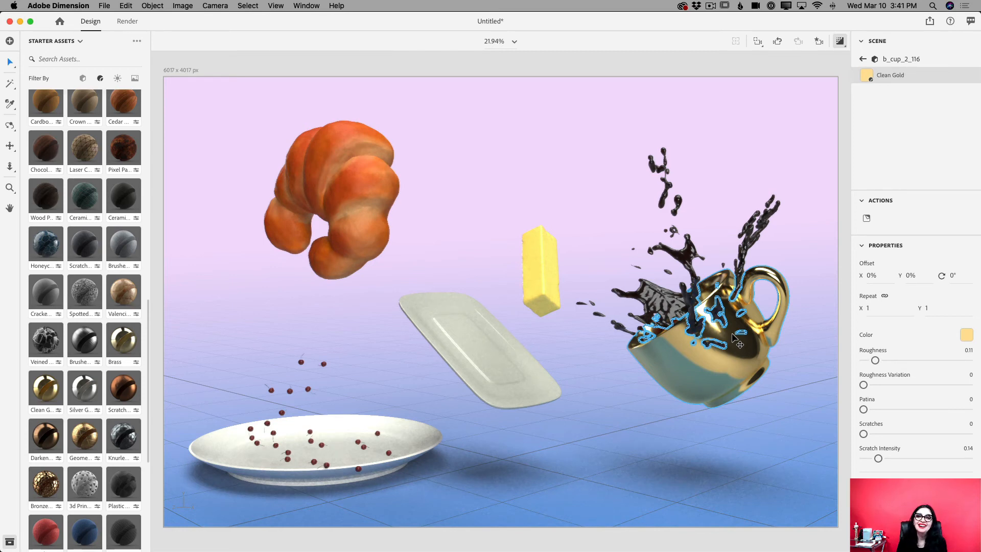
{"action": "scroll", "coordinate": [733, 335], "scroll_direction": "down", "scroll_amount": 5}
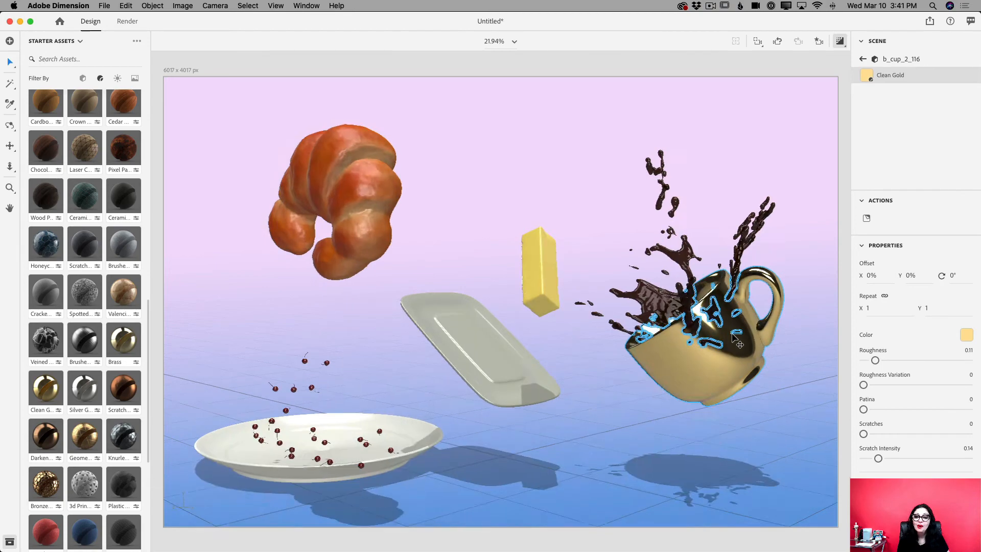
{"action": "scroll", "coordinate": [510, 306], "scroll_direction": "up", "scroll_amount": 5}
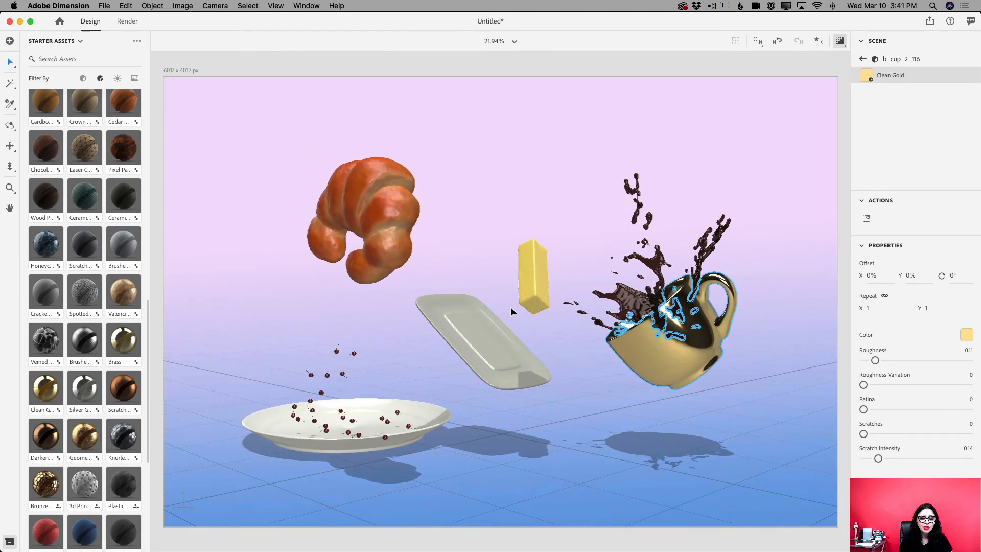
{"action": "scroll", "coordinate": [511, 307], "scroll_direction": "up", "scroll_amount": 2}
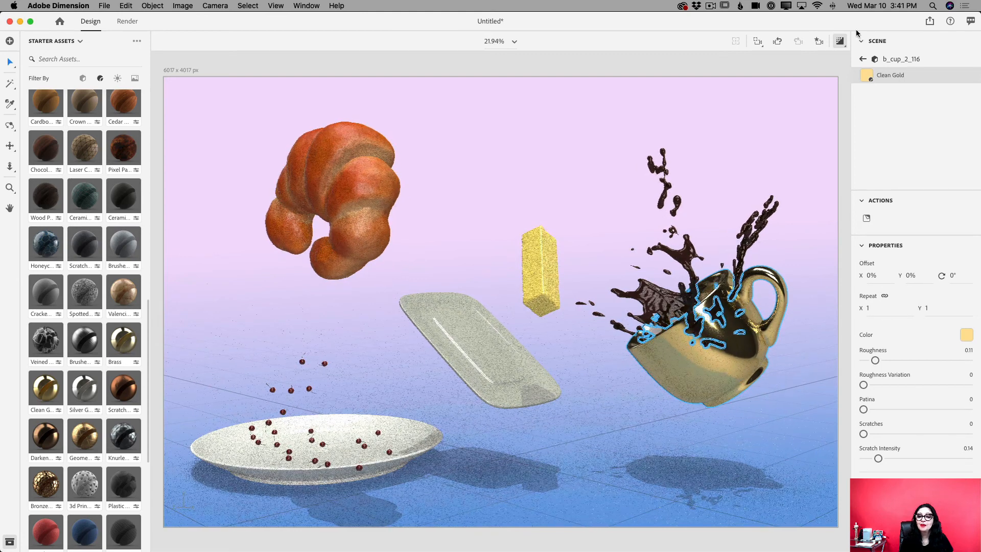
{"action": "left_click", "coordinate": [840, 44]}
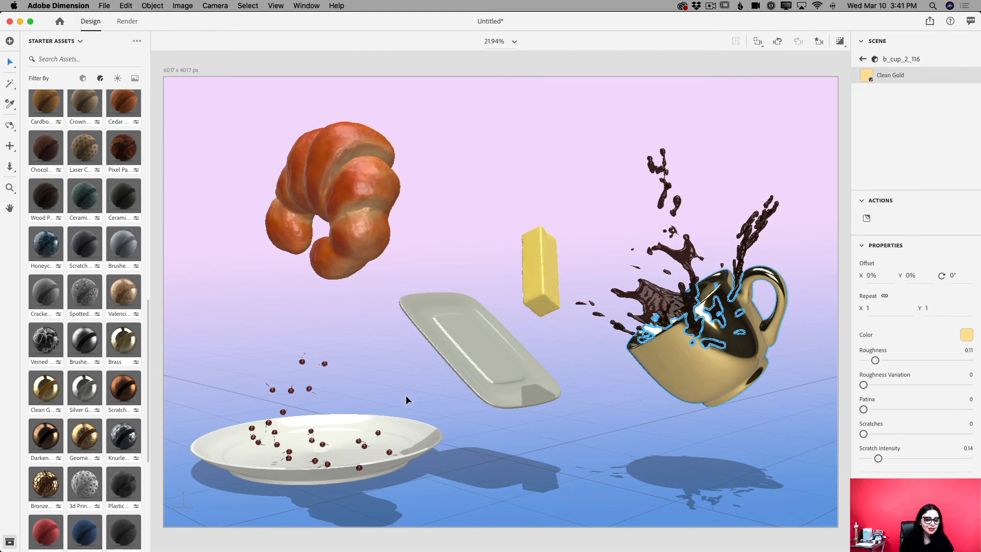
Apply the Clean Gold material to the round serving plate under the cherries
{"action": "left_click", "coordinate": [415, 437]}
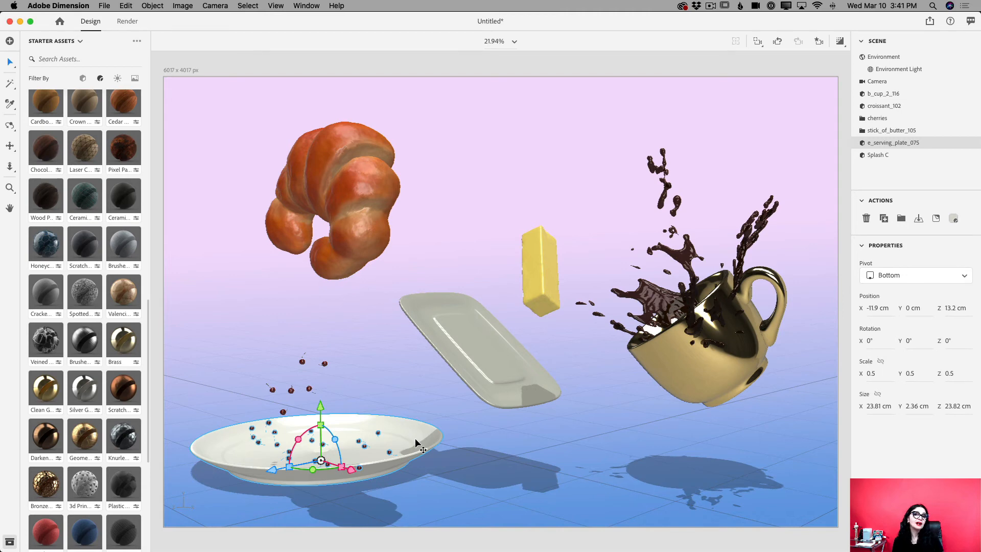
{"action": "left_click", "coordinate": [40, 393]}
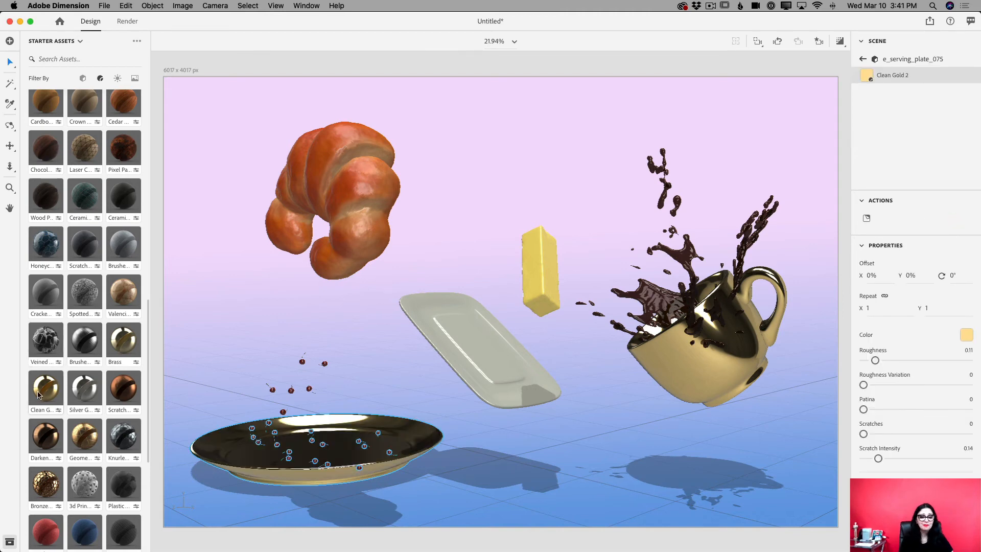
Try the Clean Gold material on the whole butter and dish group and undo it
{"action": "left_click", "coordinate": [509, 390]}
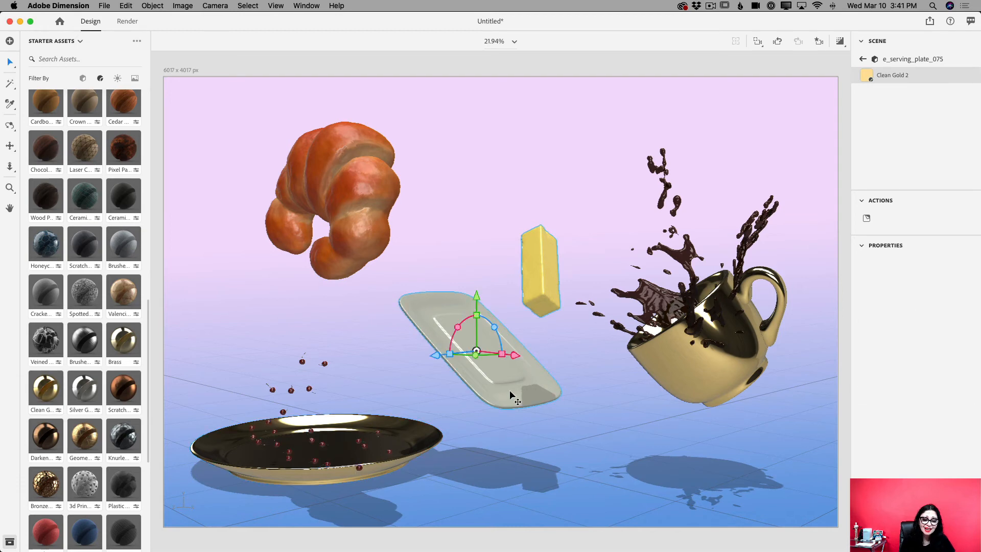
{"action": "left_click", "coordinate": [49, 392]}
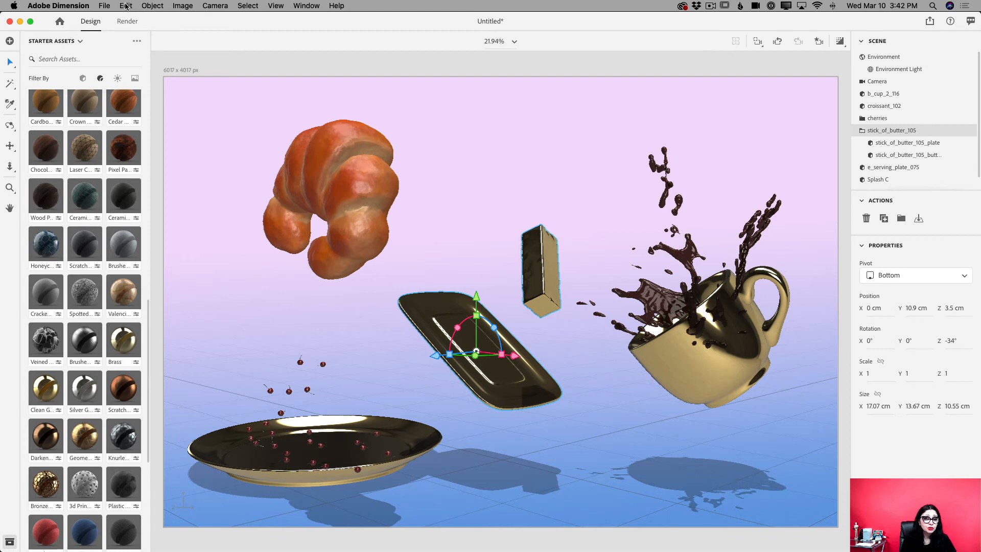
{"action": "left_click", "coordinate": [126, 7]}
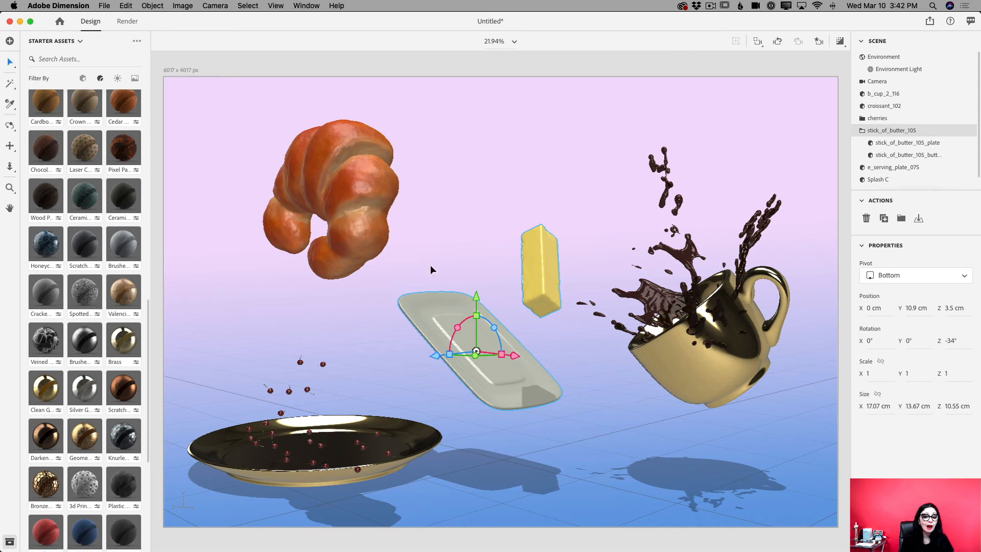
Set the environment's global light intensity to 102% and global rotation to 56°, and turn off the ground plane
{"action": "left_click", "coordinate": [117, 78]}
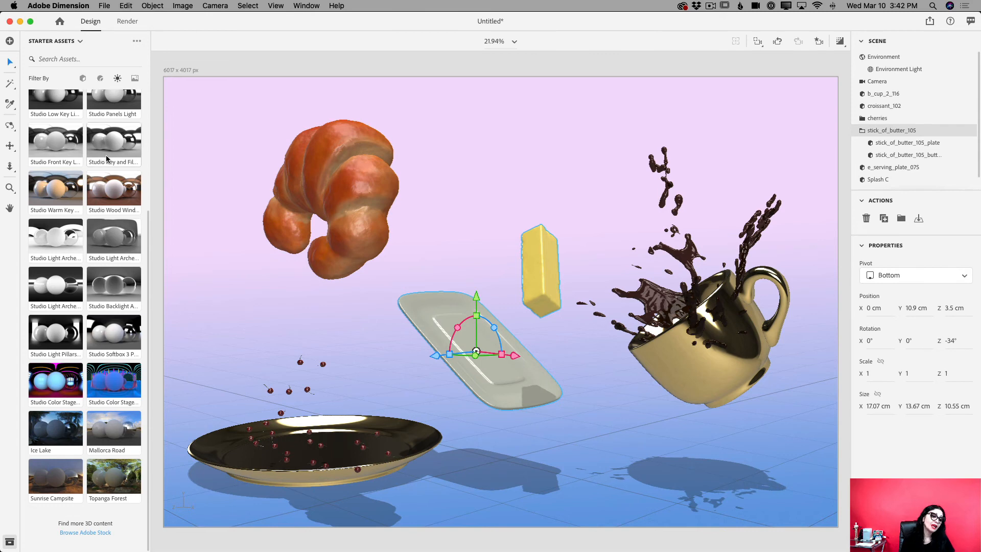
{"action": "scroll", "coordinate": [107, 159], "scroll_direction": "up", "scroll_amount": 3}
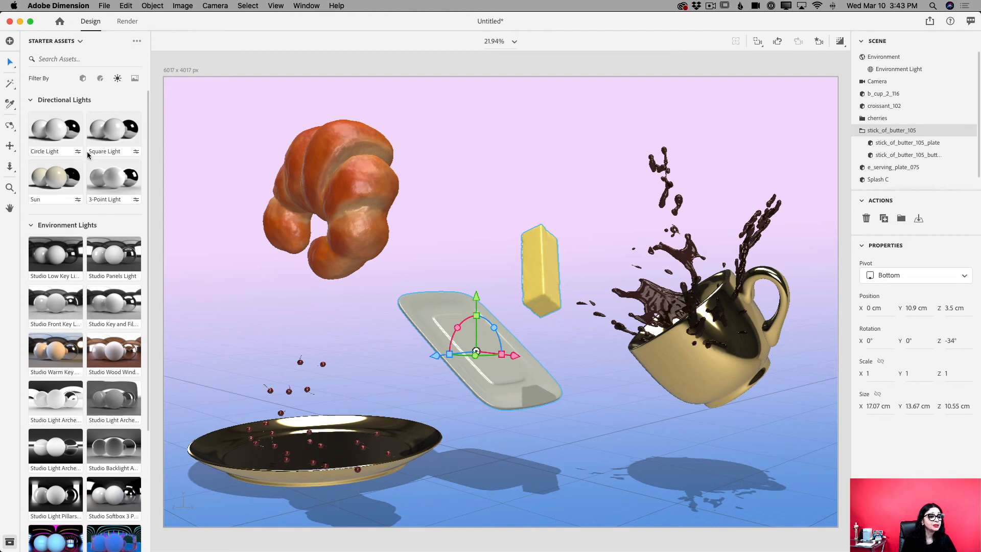
{"action": "left_click", "coordinate": [882, 60]}
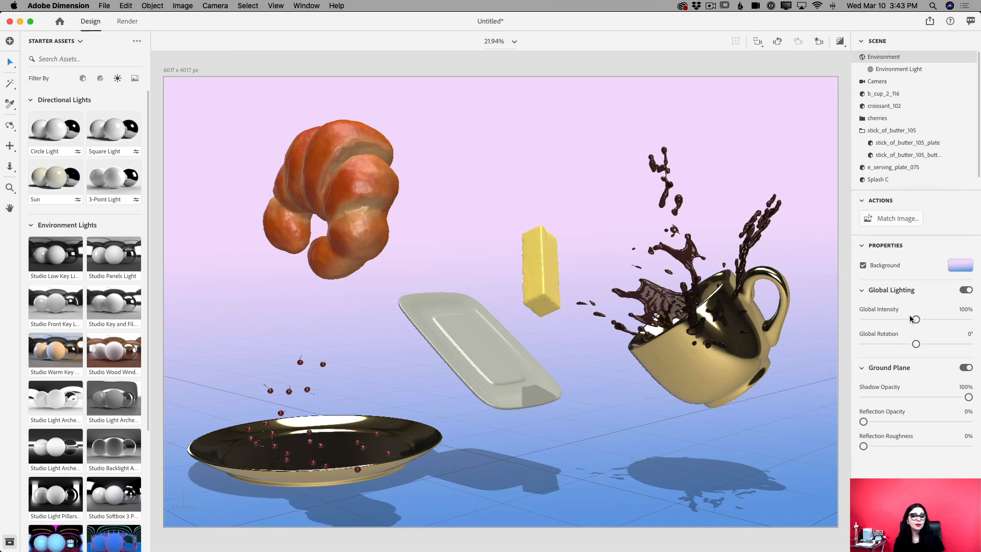
{"action": "left_click_drag", "start_coordinate": [915, 319], "coordinate": [933, 347]}
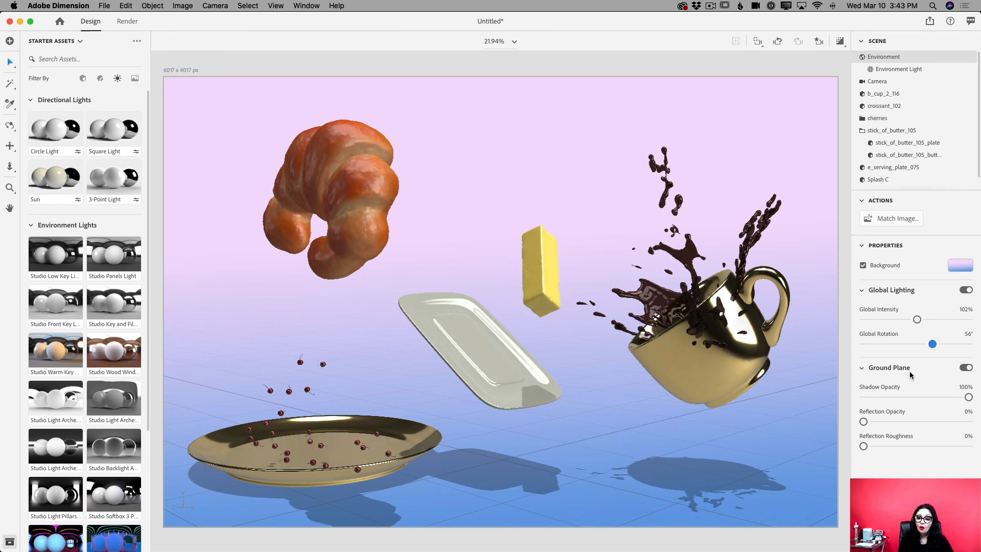
{"action": "left_click", "coordinate": [966, 368]}
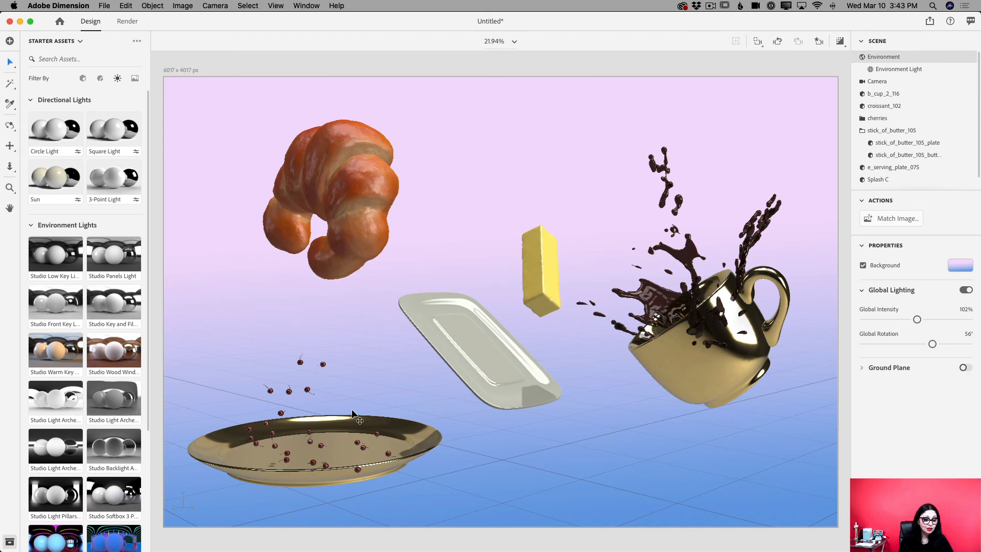
Tilt the round serving plate to a rotation of X 158°, Y -138°, Z 165° and raise it to Y 2.4 cm
{"action": "left_click", "coordinate": [358, 443]}
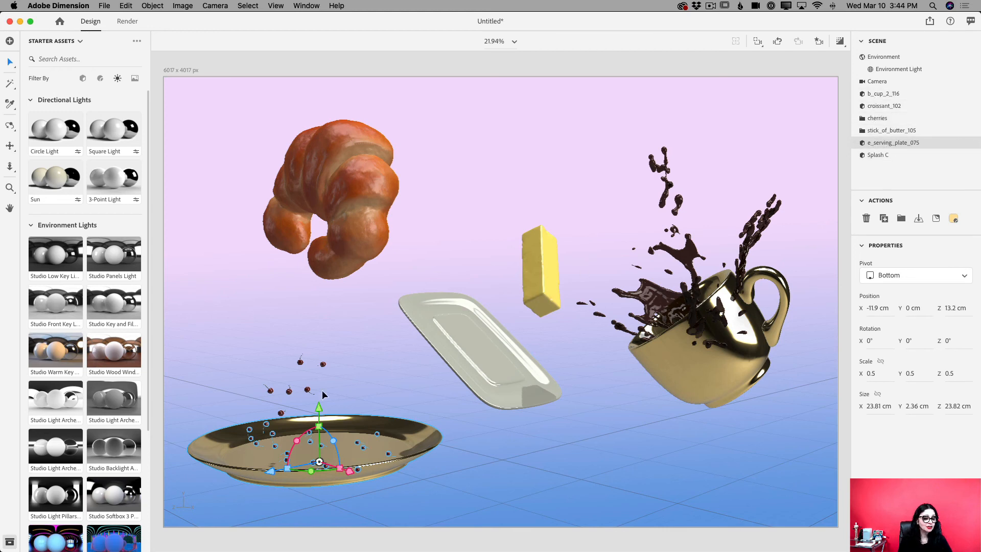
{"action": "mouse_move", "coordinate": [301, 444]}
{"action": "left_mouse_down"}
{"action": "mouse_move", "coordinate": [306, 453]}
{"action": "mouse_move", "coordinate": [294, 441]}
{"action": "mouse_move", "coordinate": [302, 430]}
{"action": "left_mouse_up"}
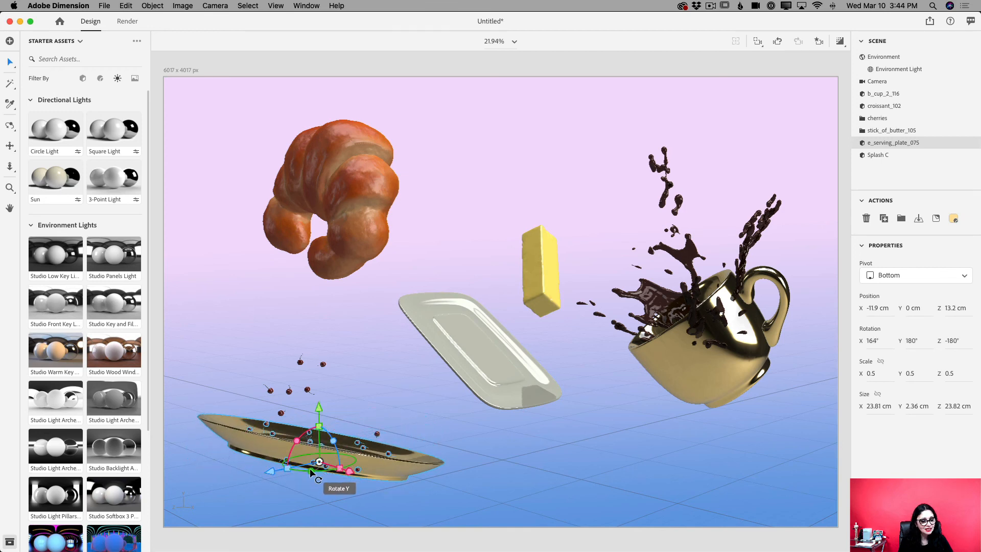
{"action": "left_click_drag", "start_coordinate": [309, 468], "coordinate": [284, 470]}
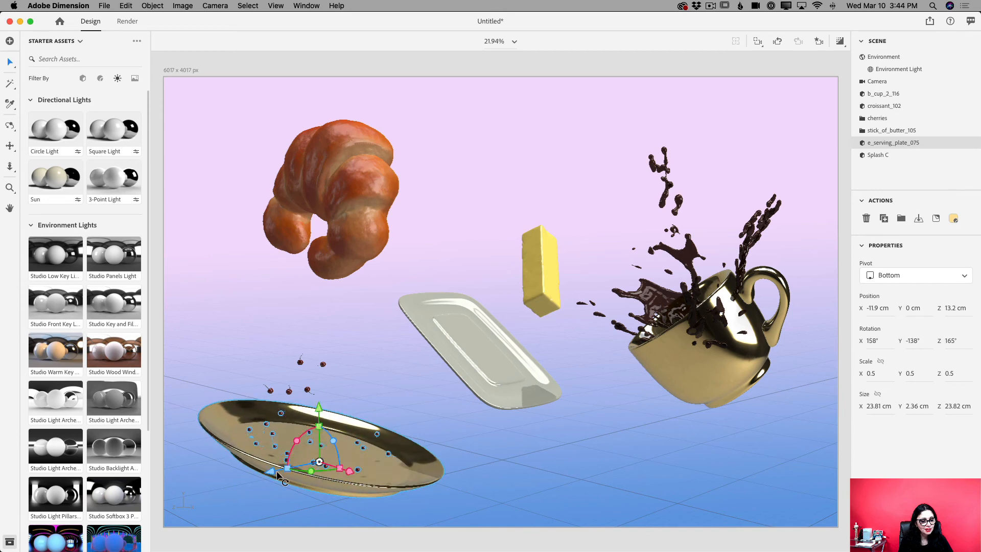
{"action": "left_click_drag", "start_coordinate": [320, 409], "coordinate": [324, 385]}
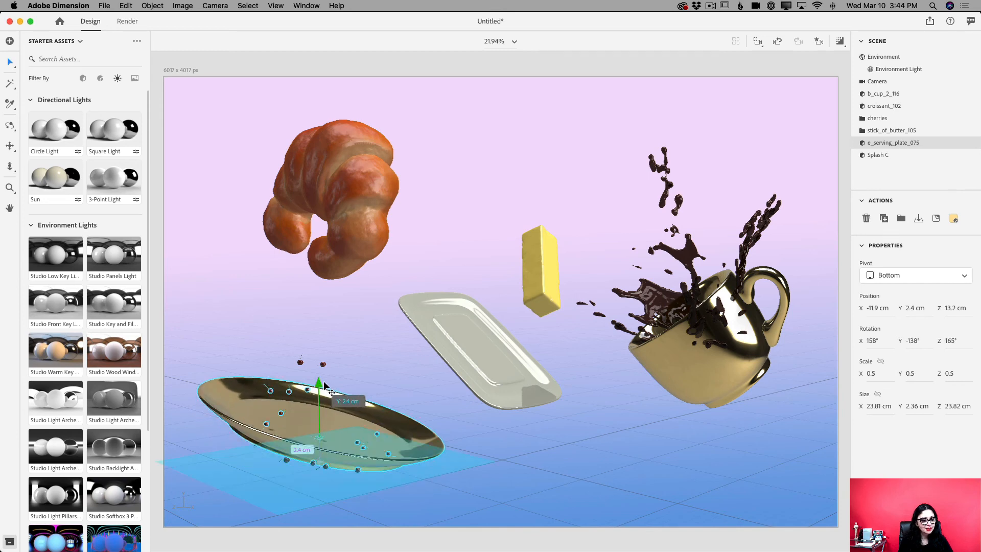
Raise the cherries group above the tilted serving plate to a Y position of 6.4 cm
{"action": "left_click", "coordinate": [323, 365]}
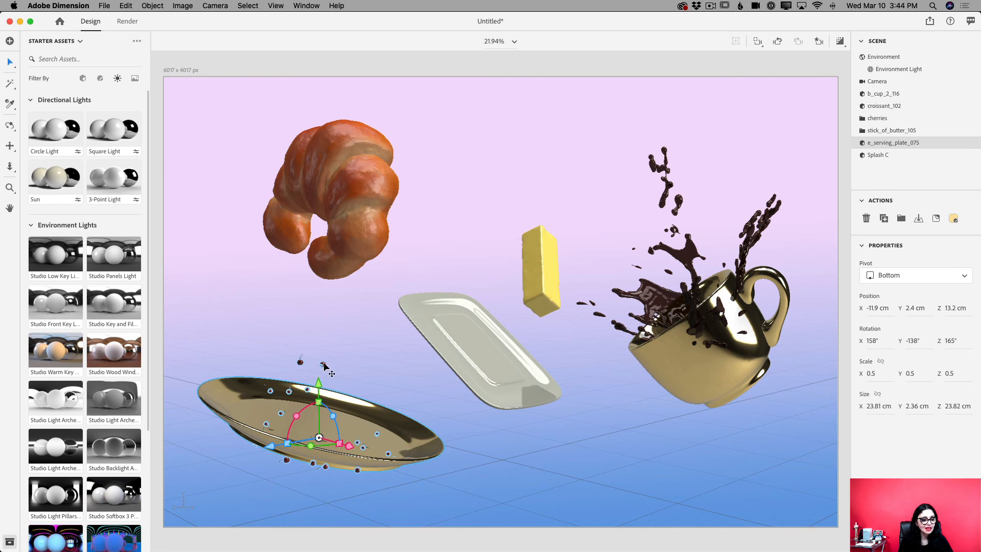
{"action": "left_click_drag", "start_coordinate": [329, 403], "coordinate": [343, 351]}
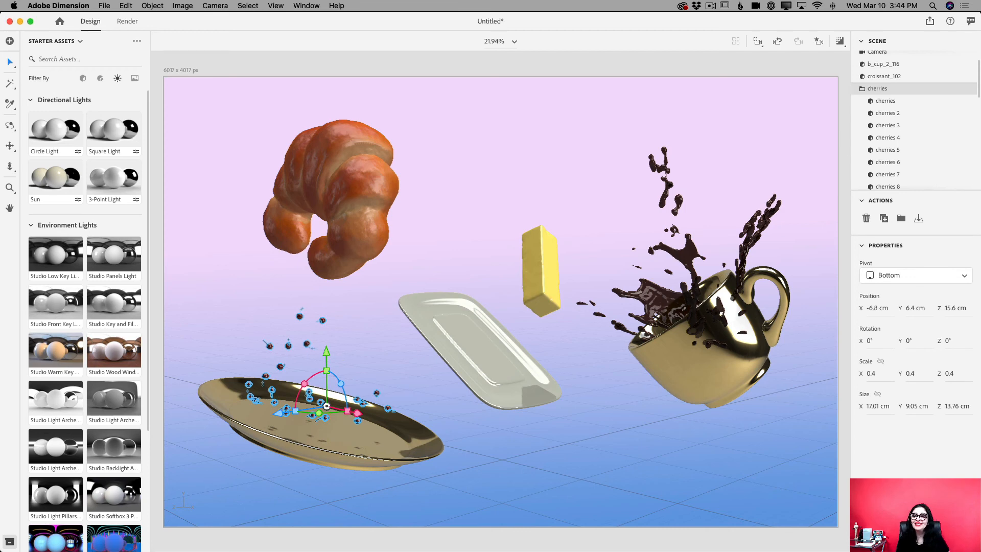
Apply the Studio Warm Key environment light and set its intensity to 103% and rotation to -3°
{"action": "scroll", "coordinate": [907, 77], "scroll_direction": "up", "scroll_amount": 2}
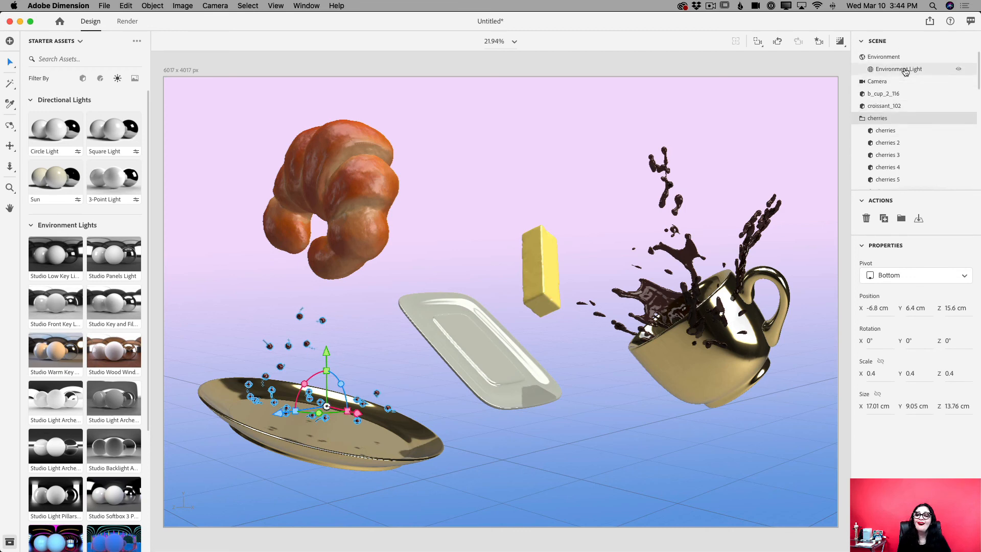
{"action": "left_click", "coordinate": [880, 58]}
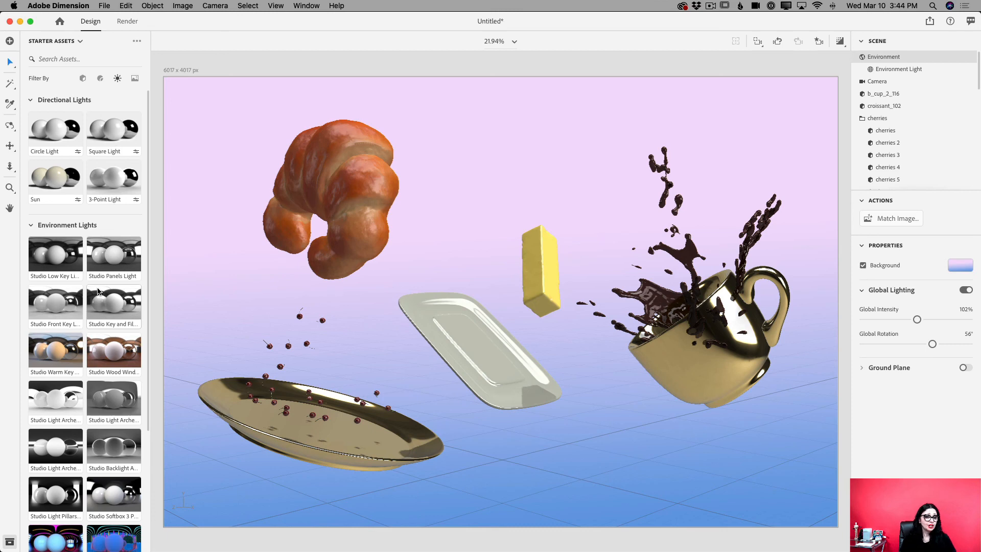
{"action": "left_click", "coordinate": [59, 356]}
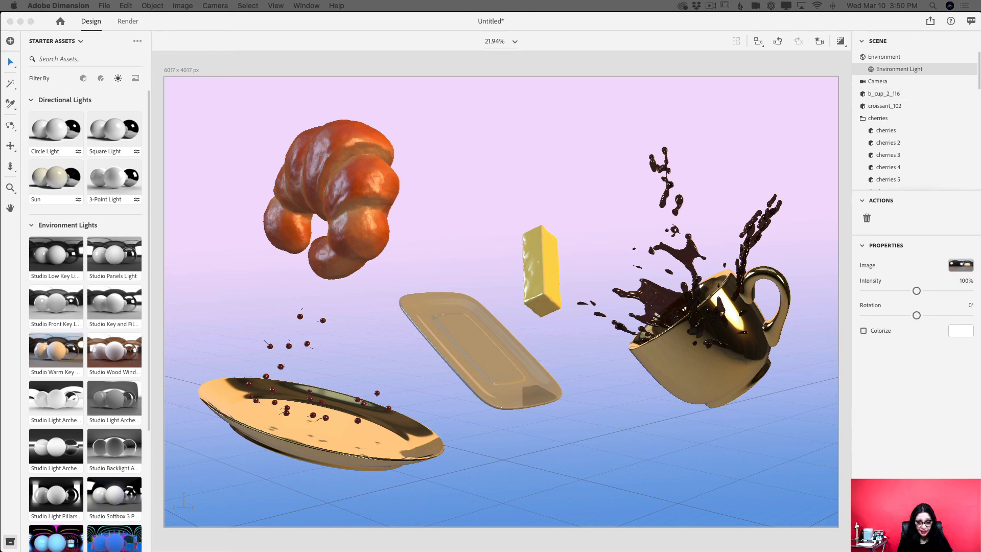
{"action": "left_click_drag", "start_coordinate": [917, 292], "coordinate": [918, 318]}
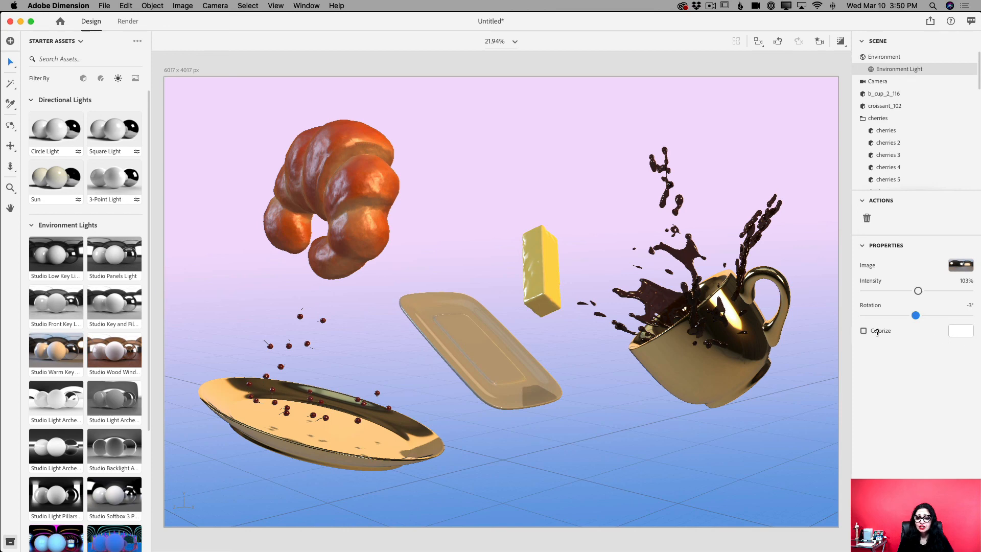
Colorize the environment light with a warm yellow, RGB 250, 230, 140
{"action": "left_click", "coordinate": [959, 332]}
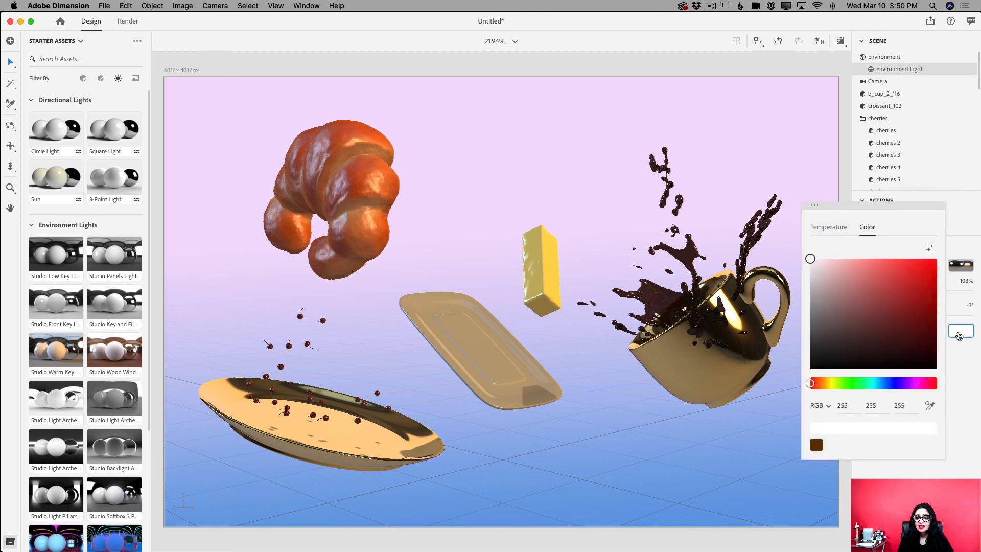
{"action": "left_click", "coordinate": [828, 384]}
{"action": "left_click", "coordinate": [867, 265]}
{"action": "mouse_move", "coordinate": [867, 265]}
{"action": "left_mouse_down"}
{"action": "mouse_move", "coordinate": [891, 267]}
{"action": "mouse_move", "coordinate": [863, 274]}
{"action": "mouse_move", "coordinate": [861, 291]}
{"action": "mouse_move", "coordinate": [867, 260]}
{"action": "left_mouse_up"}
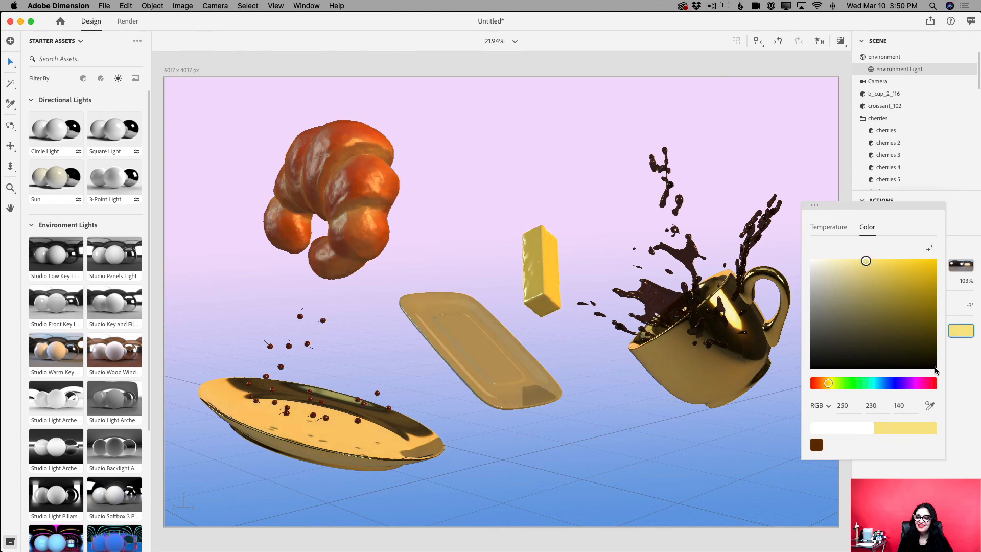
{"action": "left_click", "coordinate": [961, 337]}
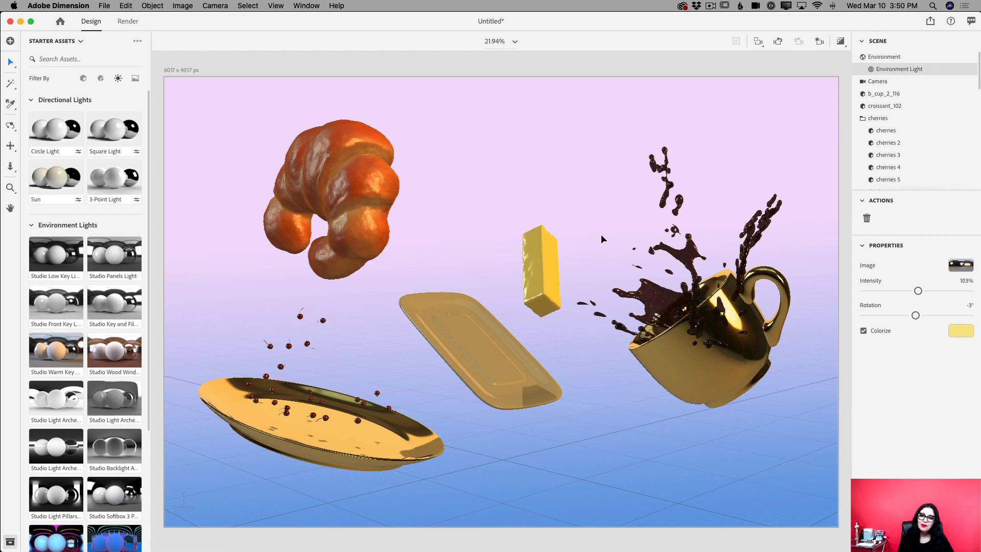
Open the render settings for the breakfast scene
{"action": "left_click", "coordinate": [127, 21]}
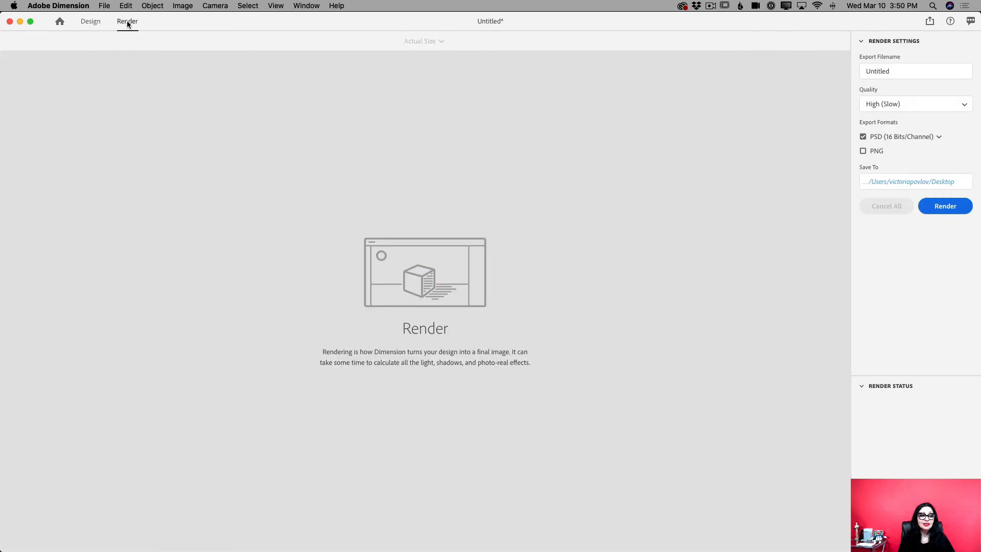